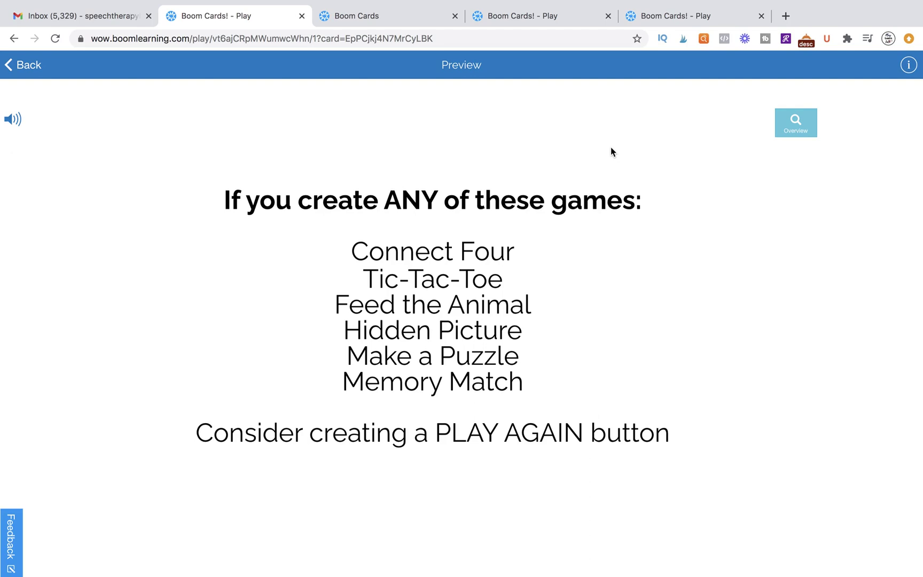
Advance the preview two cards to reach the button, text box and image link examples.
click(607, 265)
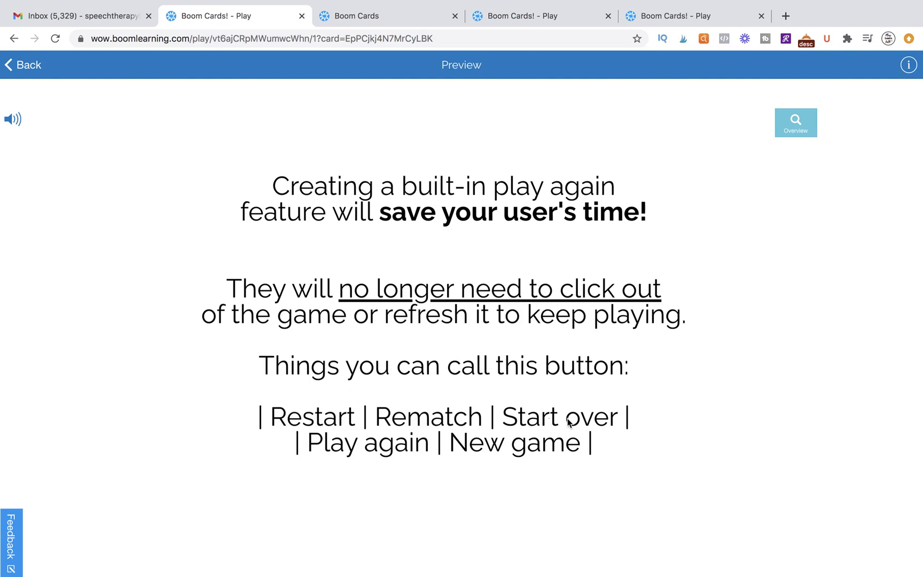
click(536, 393)
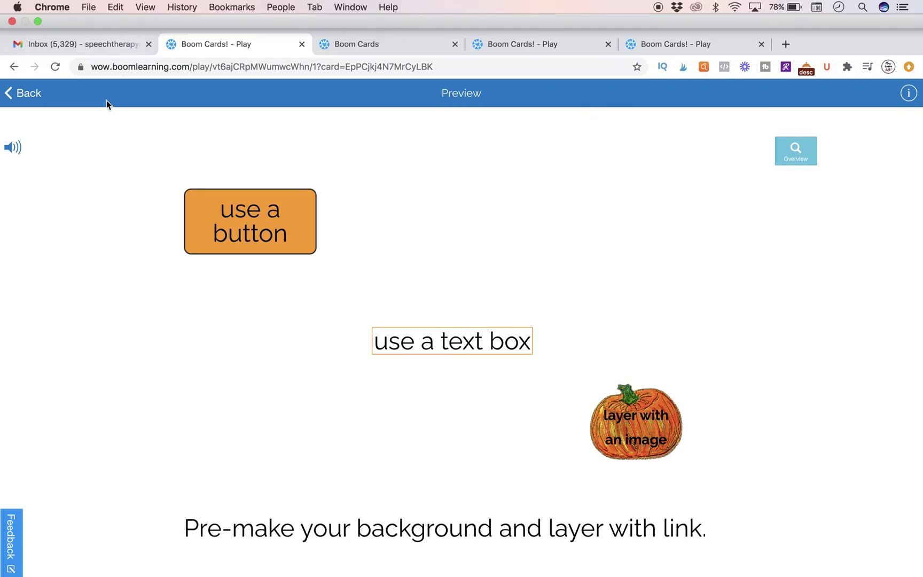
Exit the preview, open card 5 and nudge the 'layer with an image' label slightly higher.
click(39, 71)
key(Return)
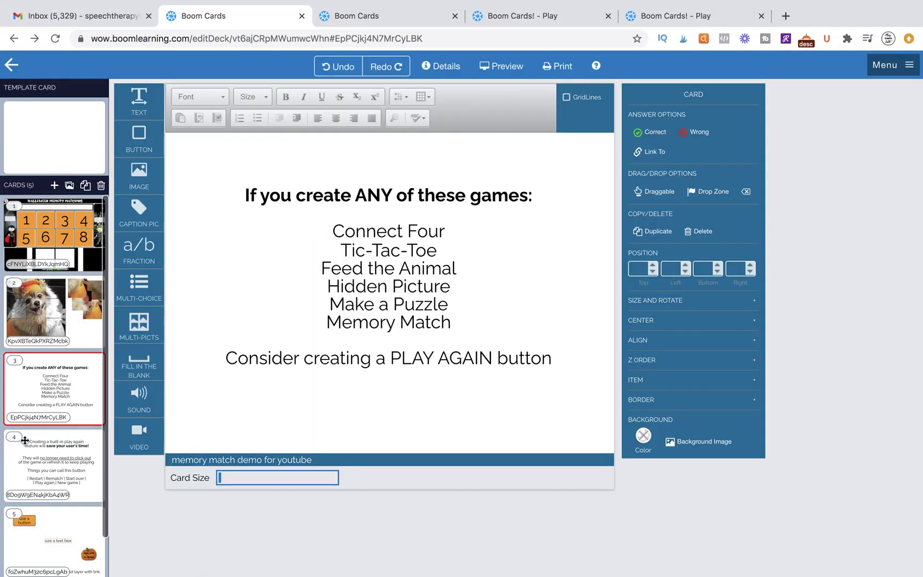
click(53, 489)
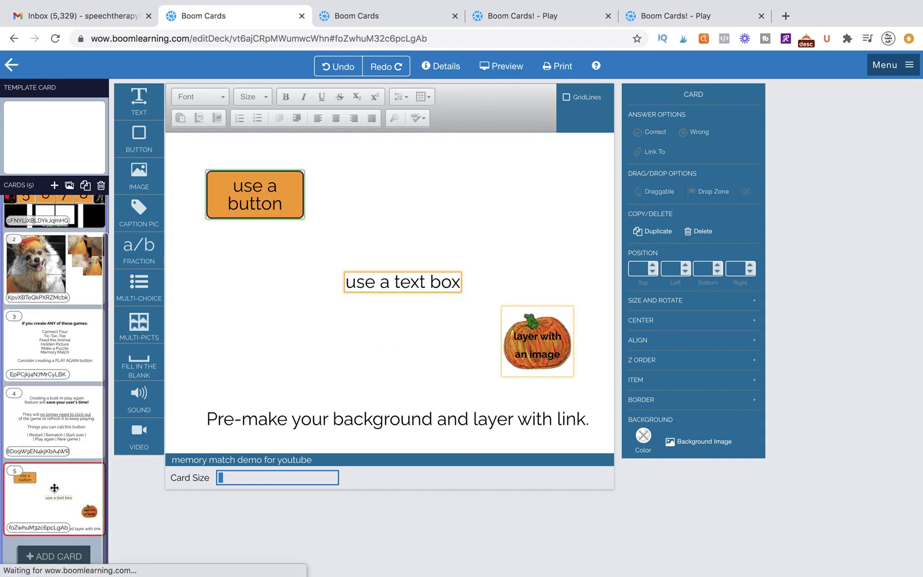
click(271, 192)
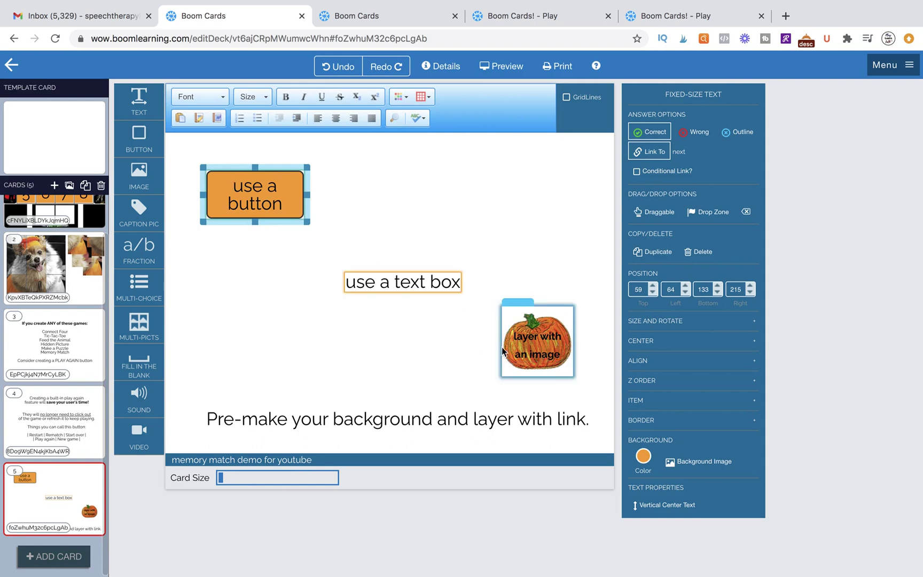
mouse_move(522, 323)
mouse_down()
mouse_move(521, 263)
mouse_move(521, 320)
mouse_up()
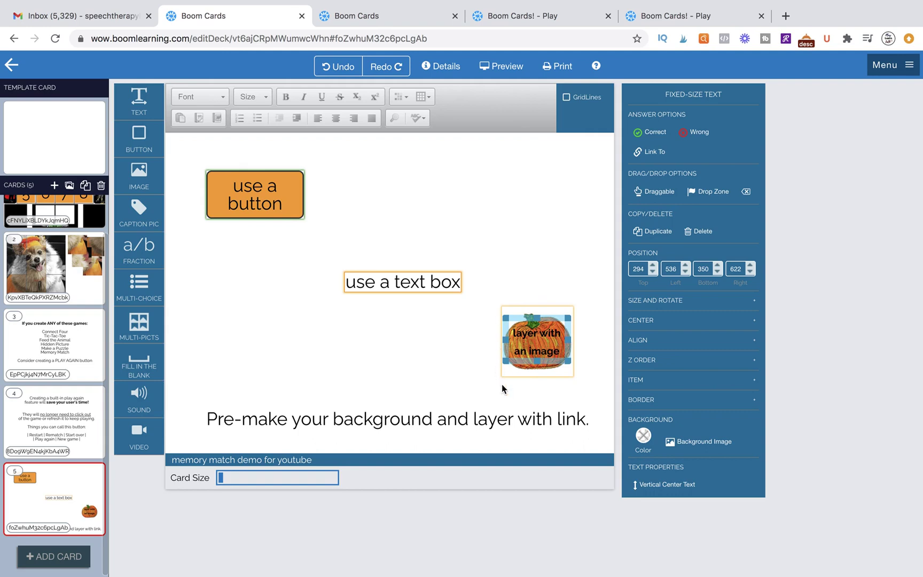
click(51, 489)
Add card 6 with a button reading 'Play Again', shrunk so the text wraps to two lines.
click(54, 185)
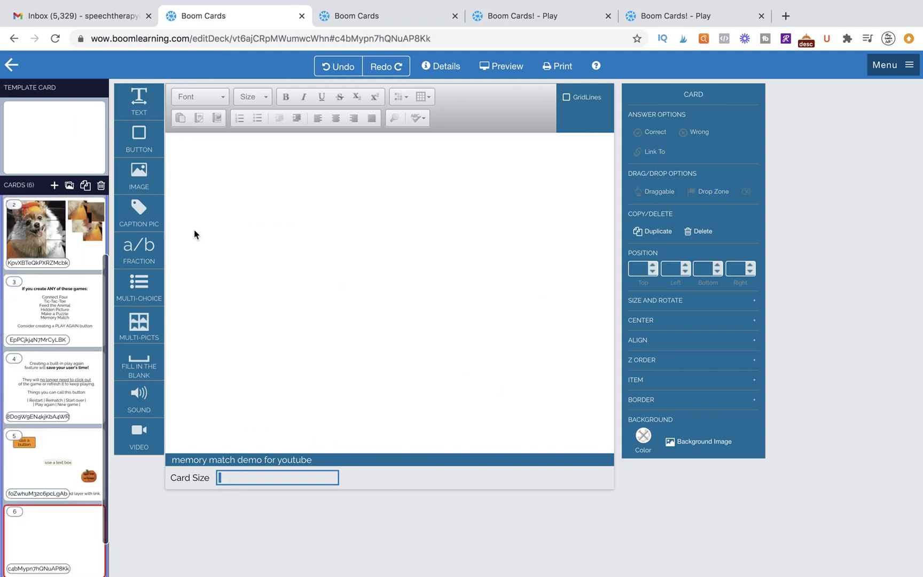
drag(143, 140, 236, 199)
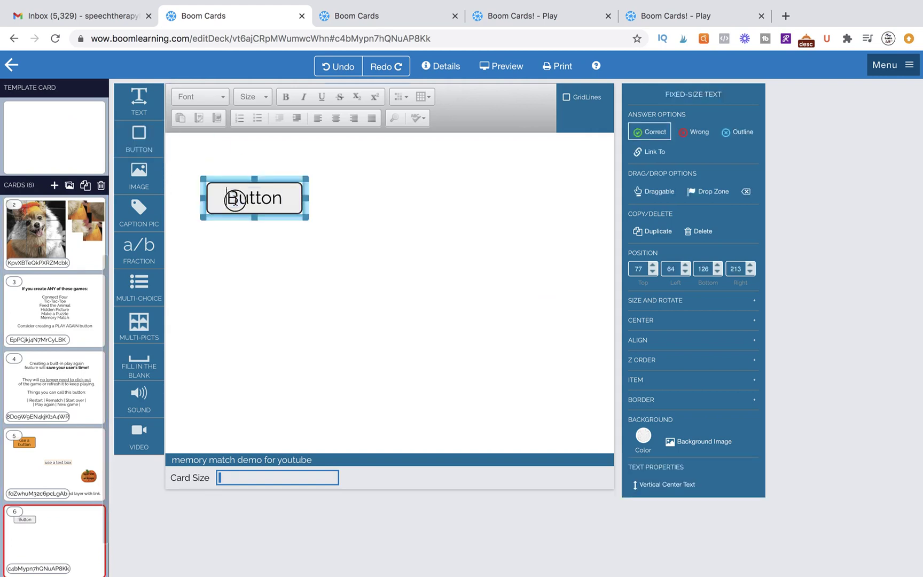
double_click(236, 199)
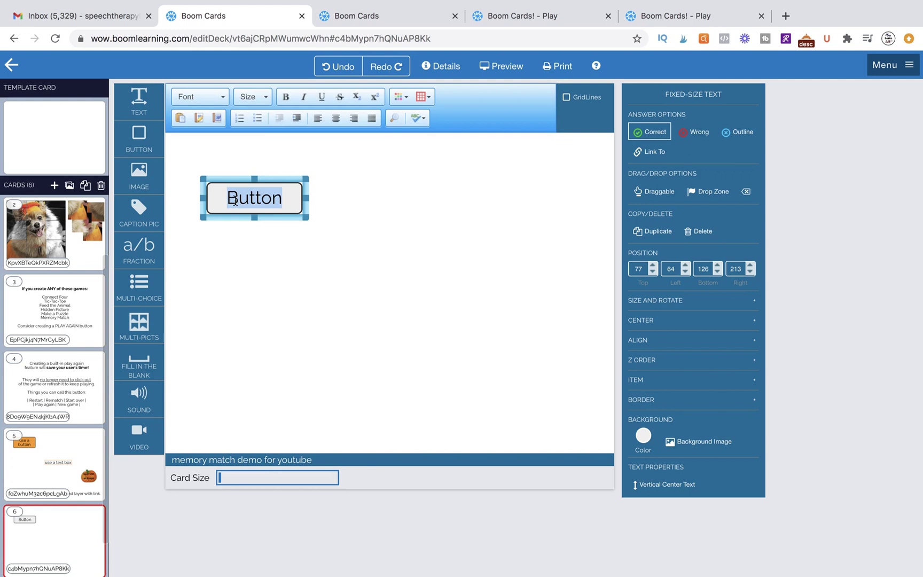
text(Play Again)
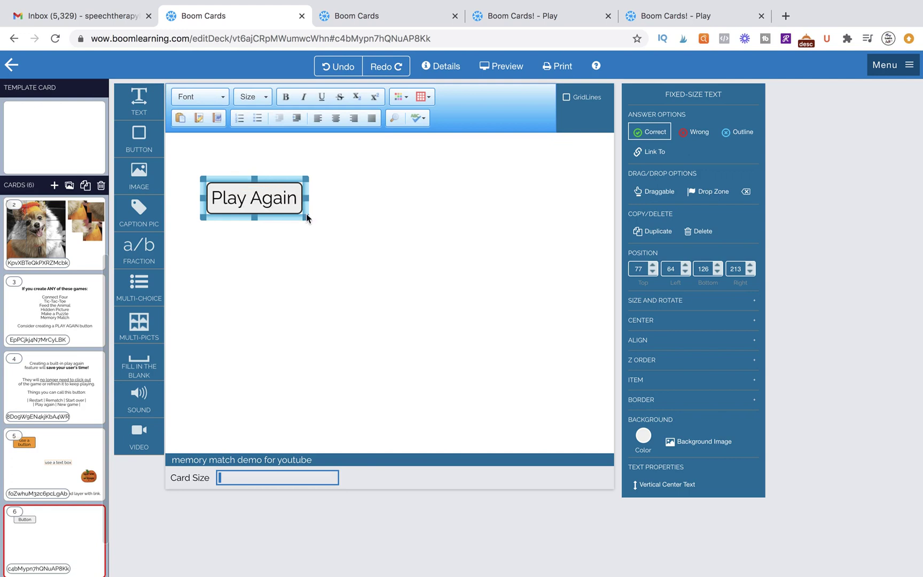
drag(307, 219, 278, 241)
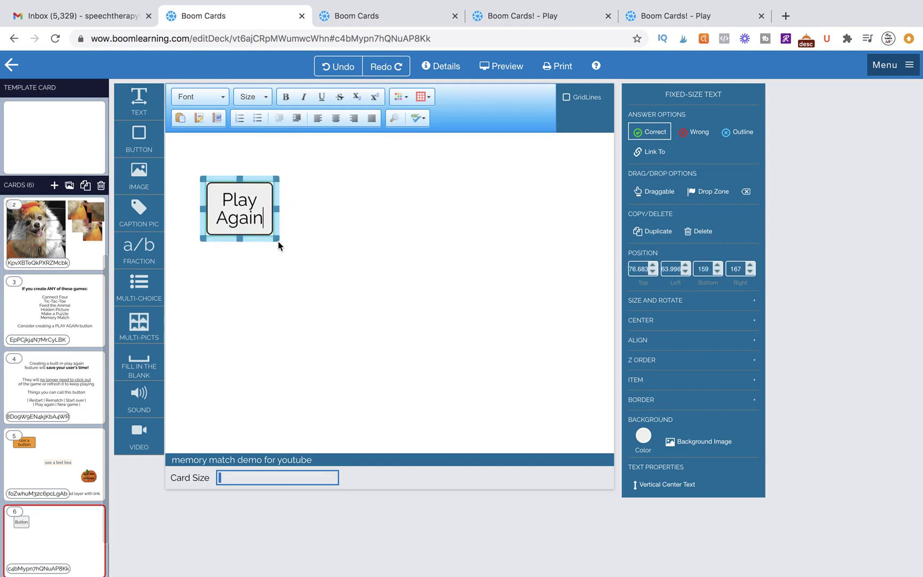
Make the Play Again text bold and center-aligned.
drag(220, 198, 264, 216)
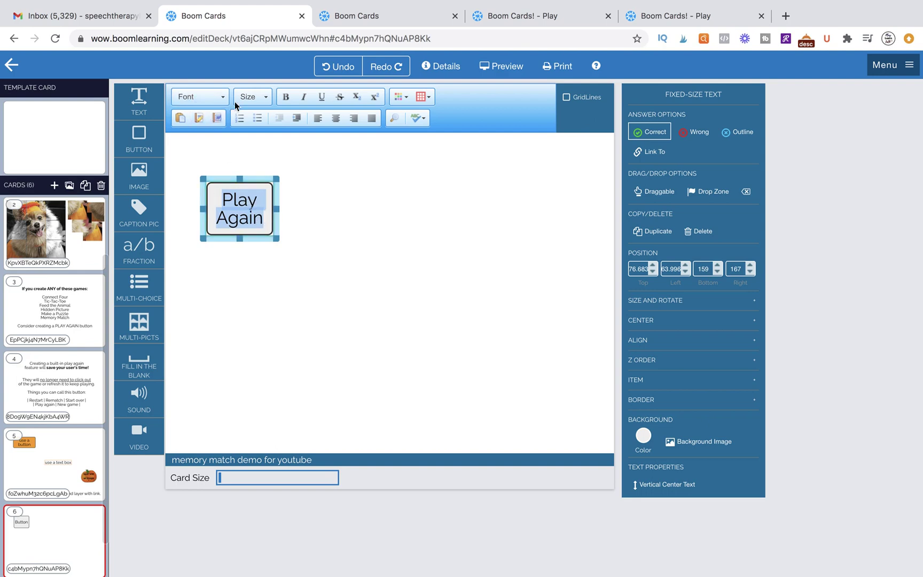
click(286, 96)
click(298, 195)
click(241, 211)
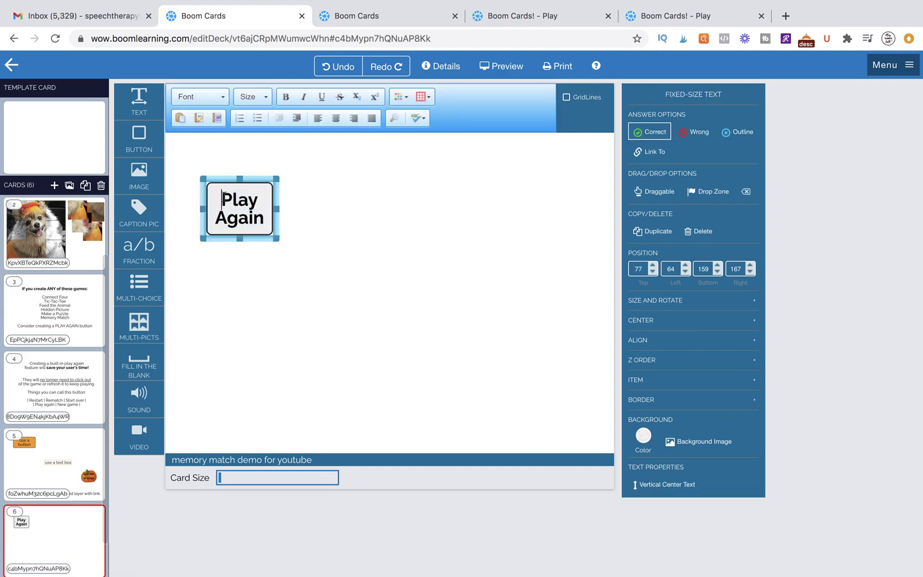
drag(220, 196, 264, 219)
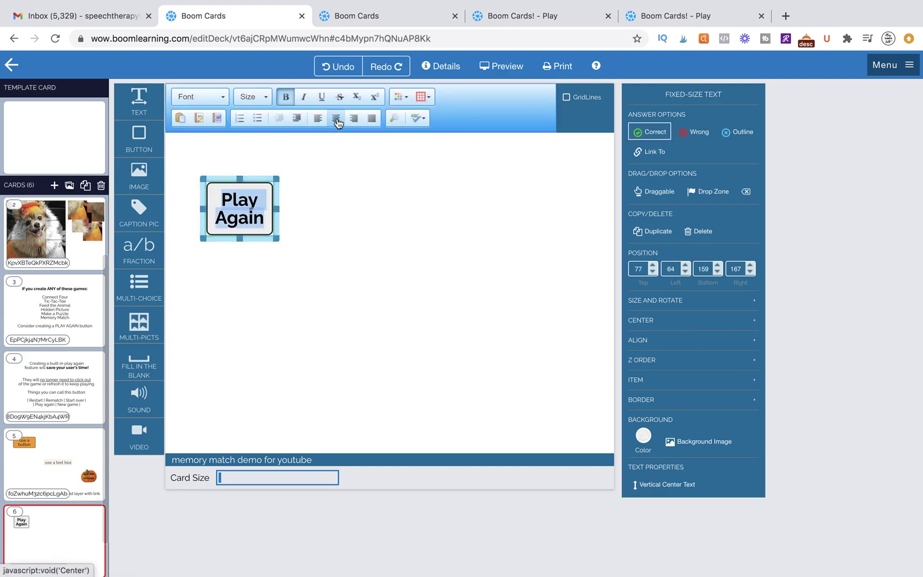
click(266, 219)
click(293, 242)
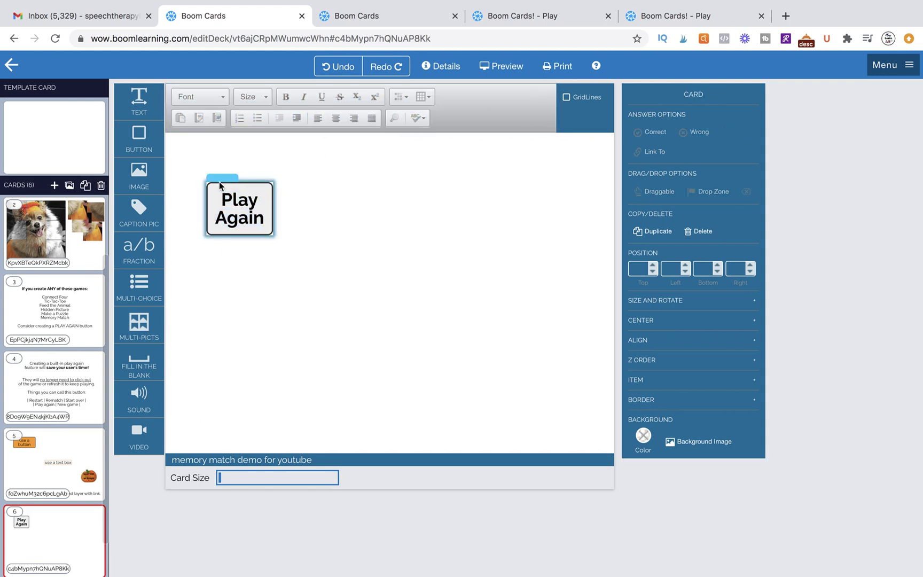
Shift Play Again up-left, give it an orange background, and briefly check the deck details.
drag(221, 176, 206, 158)
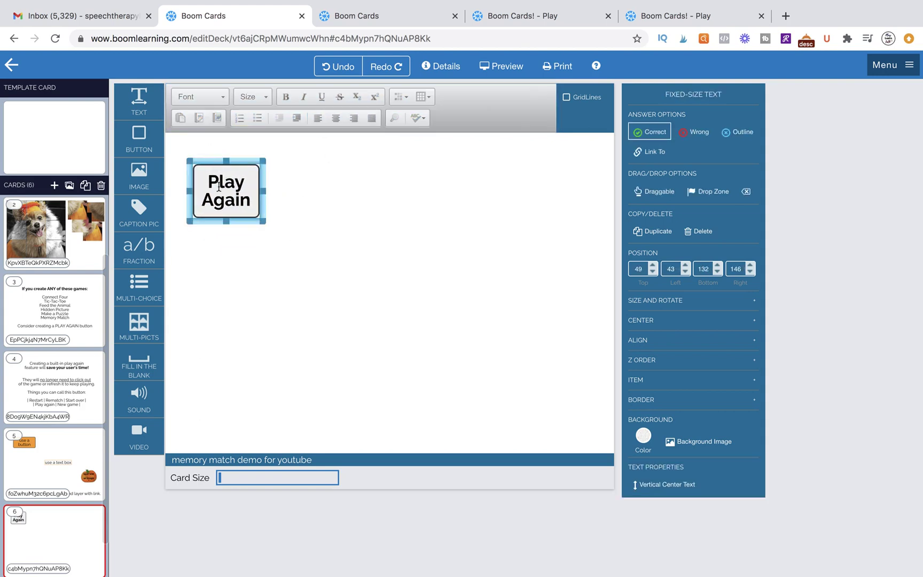
click(644, 436)
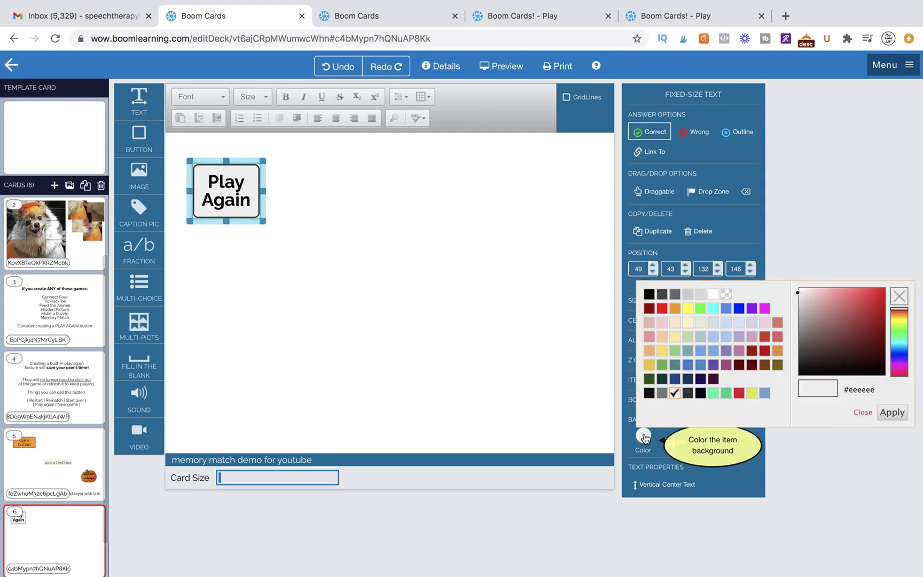
click(674, 308)
click(533, 319)
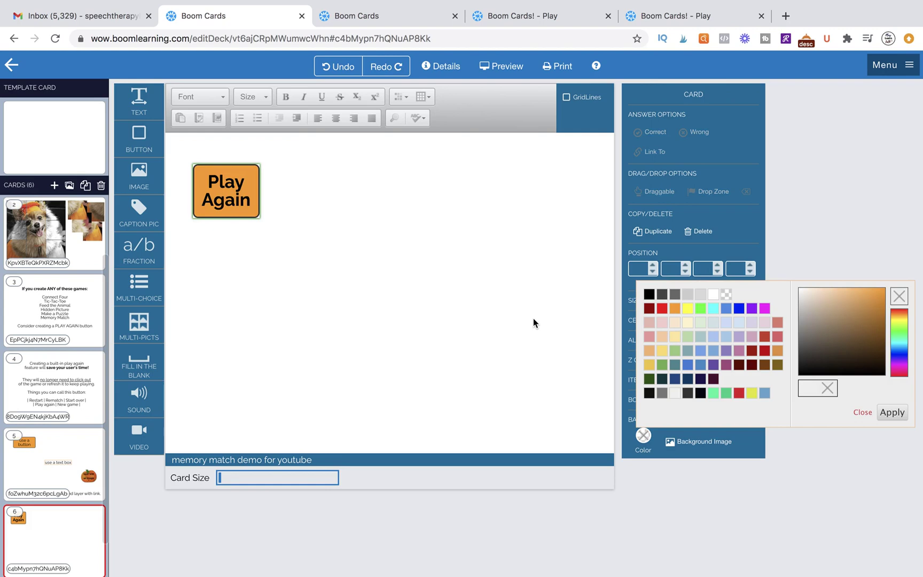
click(892, 412)
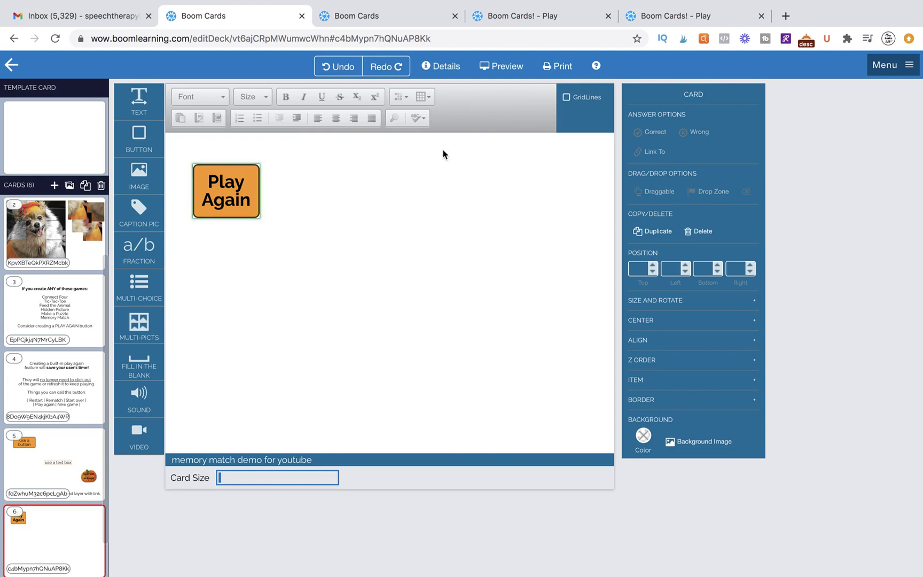
click(450, 67)
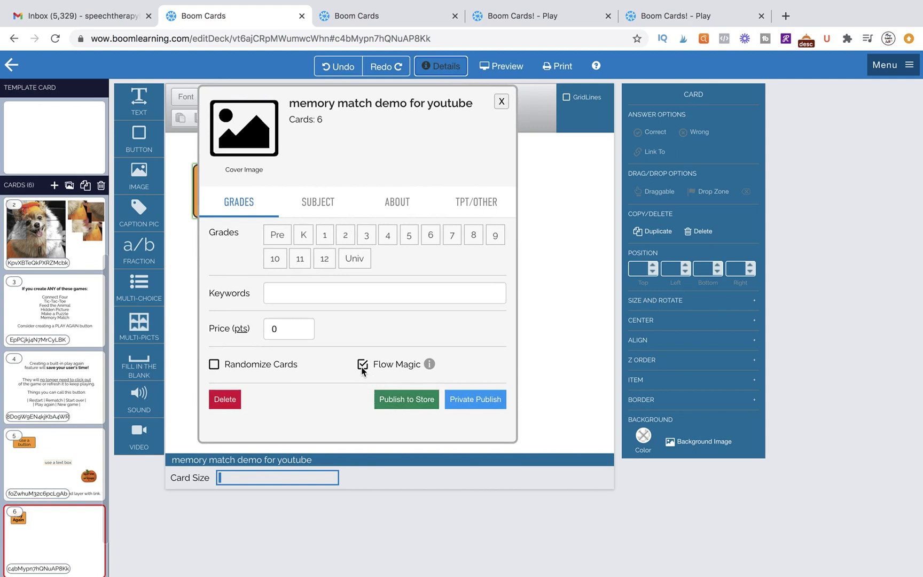
click(500, 101)
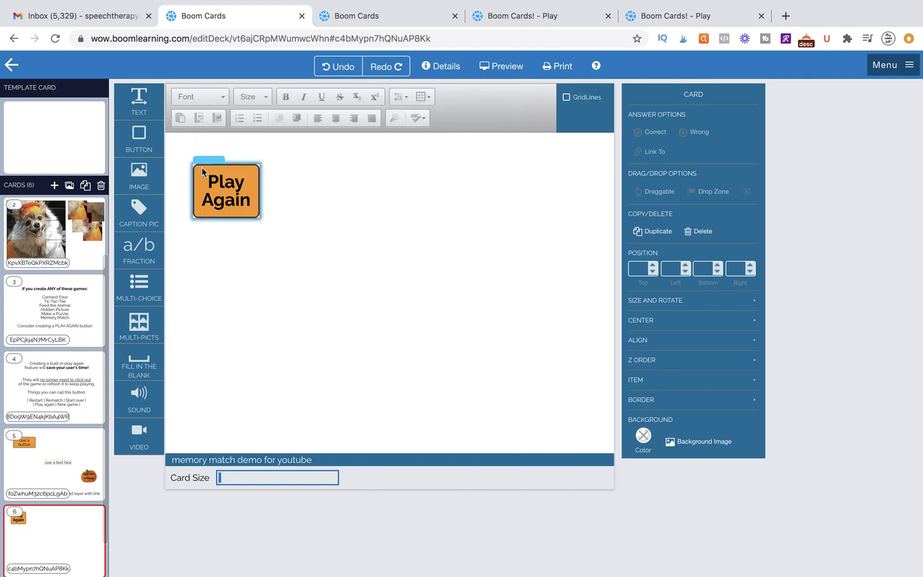
Add a text box reading 'Rematch' right of Play Again and nudge it down-right.
drag(133, 109, 301, 191)
click(319, 181)
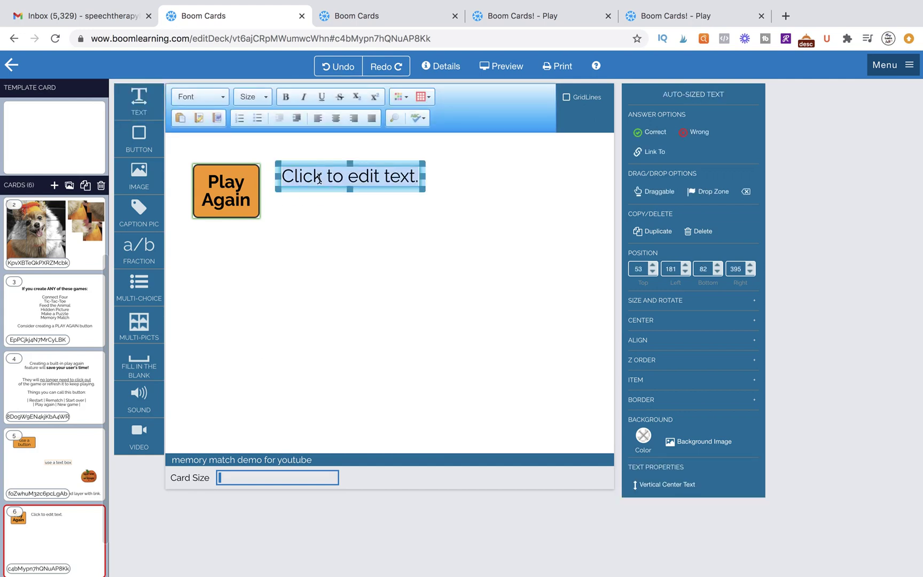
text(Play Aga)
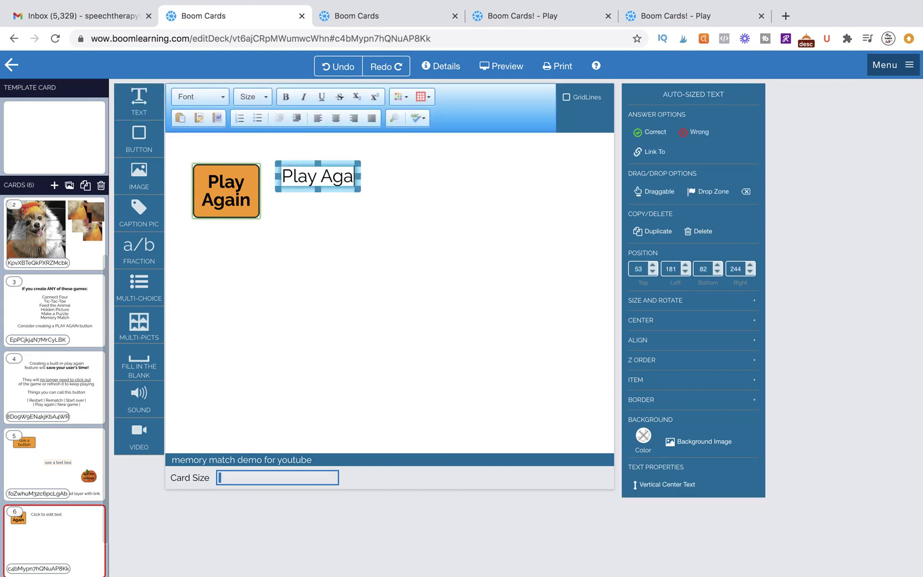
text(in)
key(alt+shift+Left)
key(alt+shift+Left)
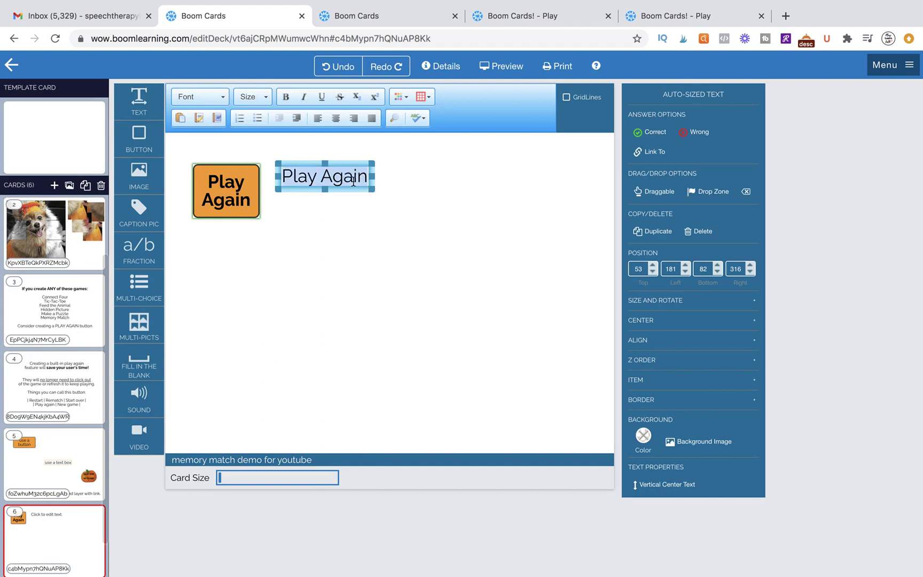
text(Rematch)
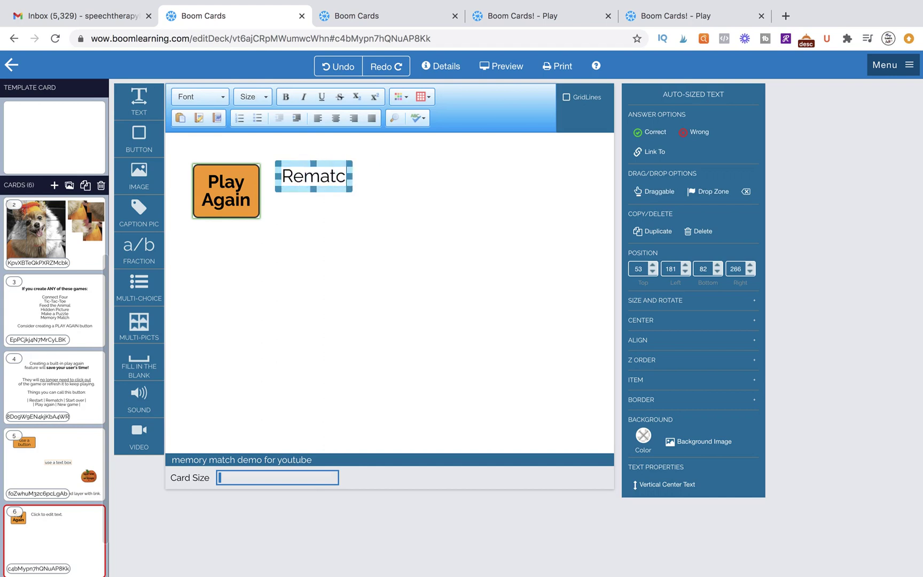
click(385, 221)
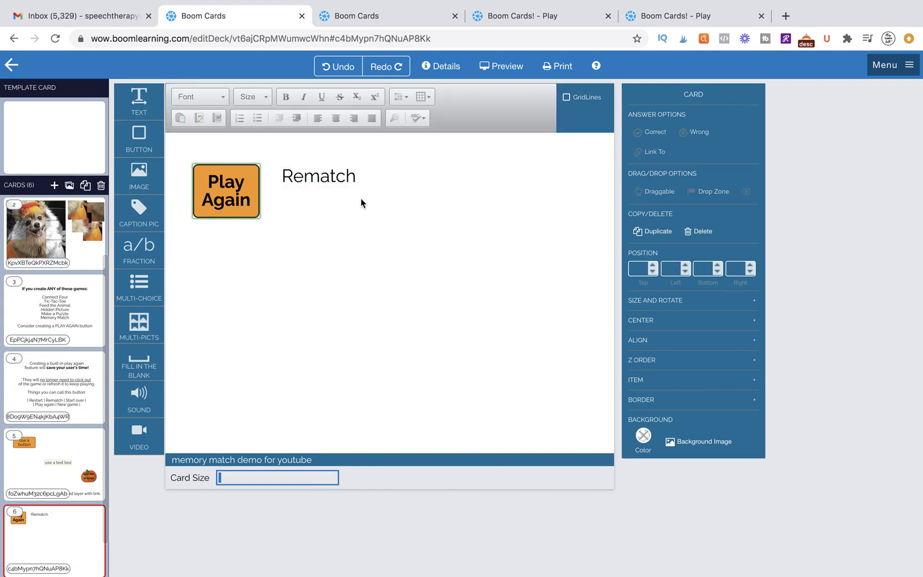
drag(308, 169, 315, 181)
click(321, 214)
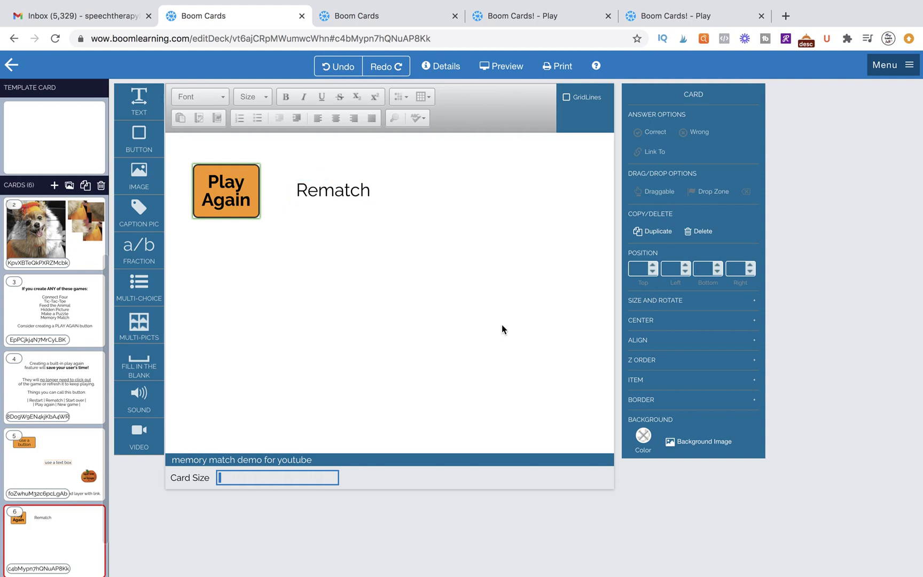
click(205, 172)
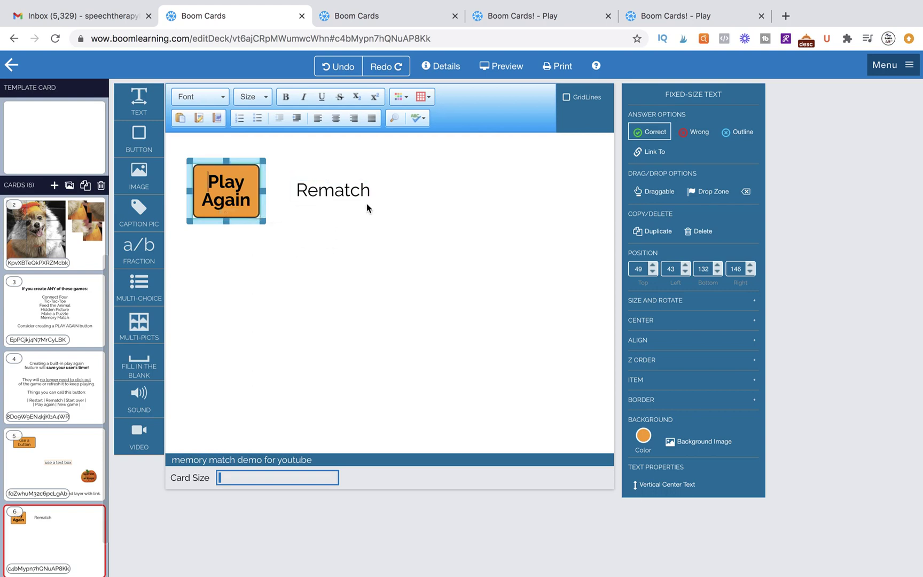
Give the Rematch box a black border of width 9.
click(306, 189)
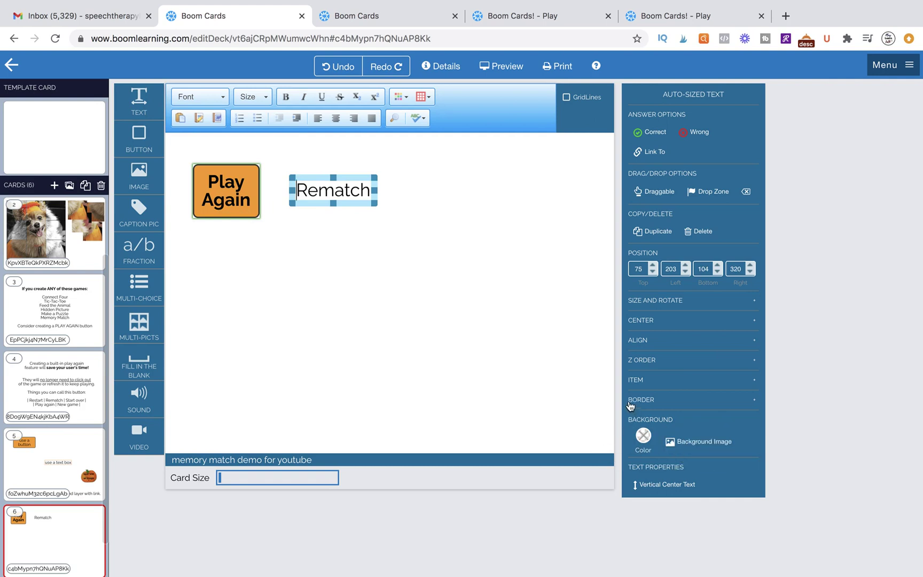
click(649, 402)
click(643, 421)
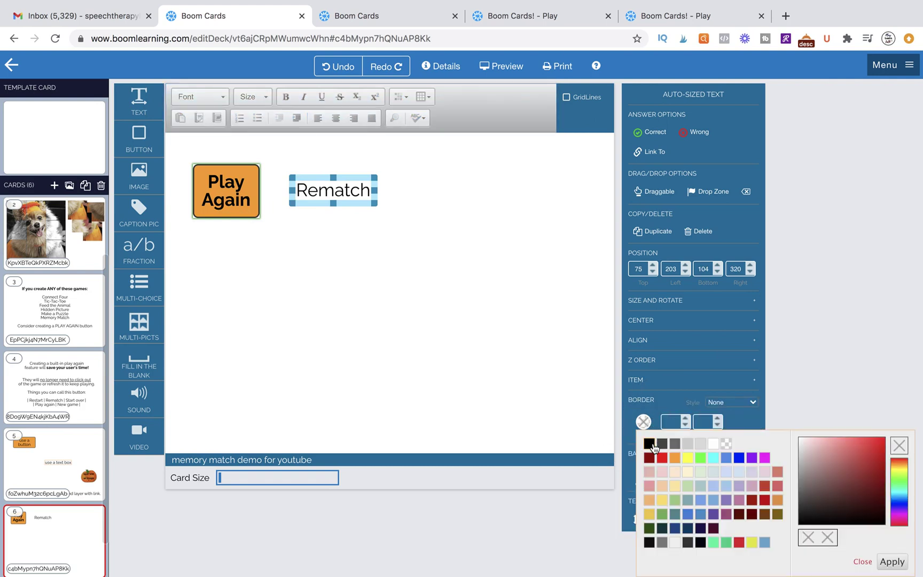
click(649, 443)
click(523, 361)
click(350, 191)
click(891, 561)
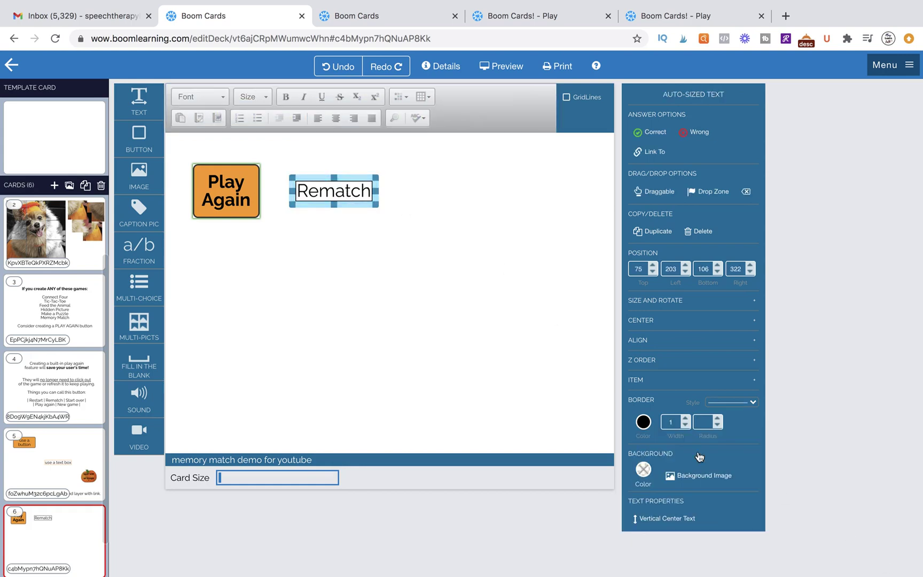
click(686, 420)
click(686, 419)
click(686, 420)
click(686, 420)
click(686, 420)
click(685, 420)
click(686, 420)
click(686, 420)
click(551, 375)
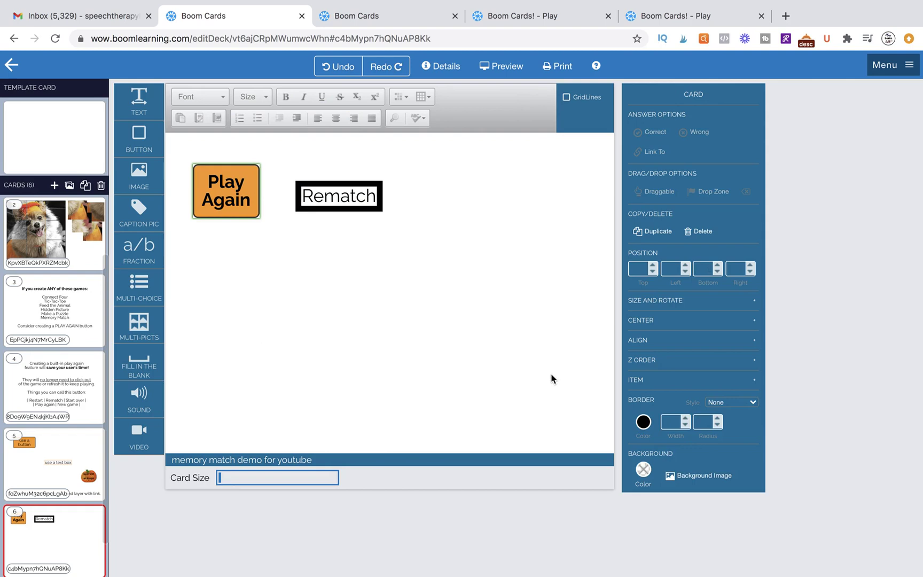
Colour the Rematch text orange and add a yellow highlight.
click(356, 198)
double_click(357, 200)
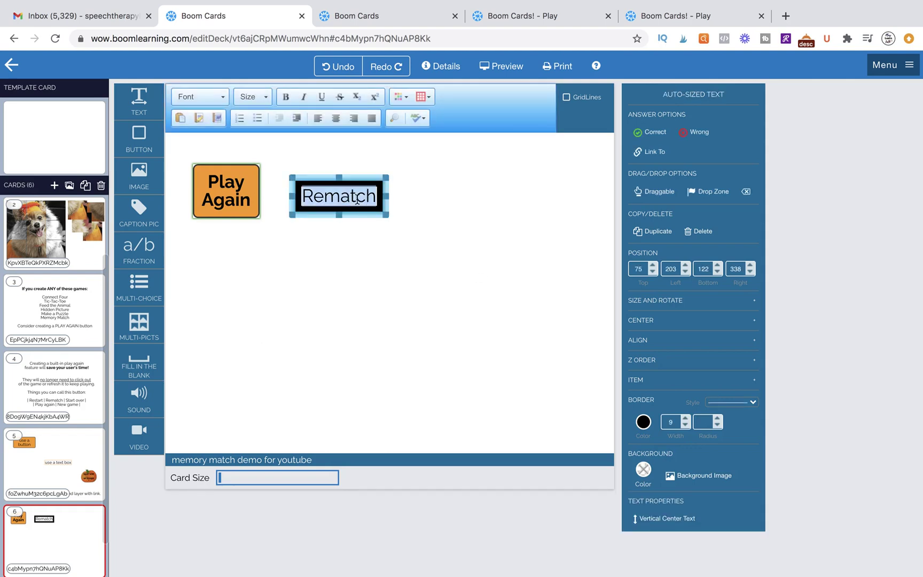
click(399, 96)
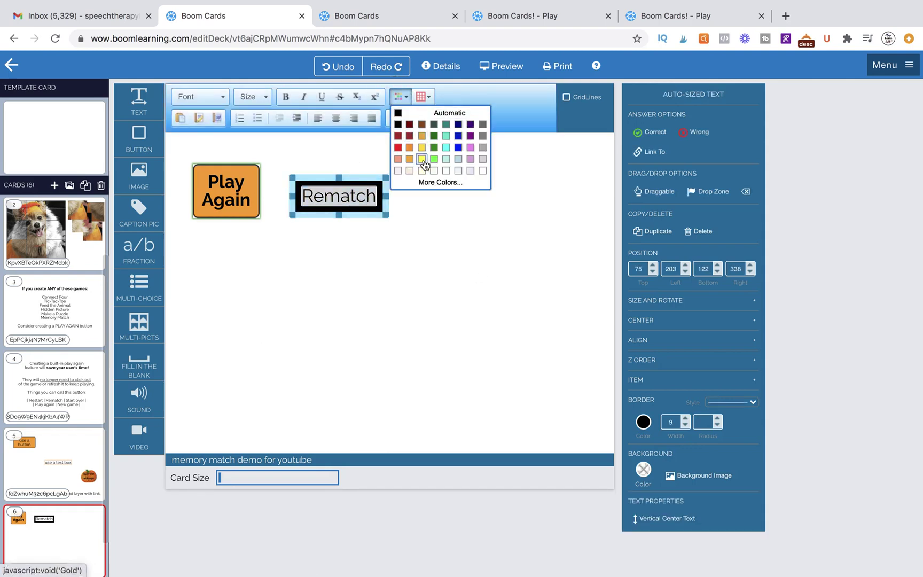
click(412, 157)
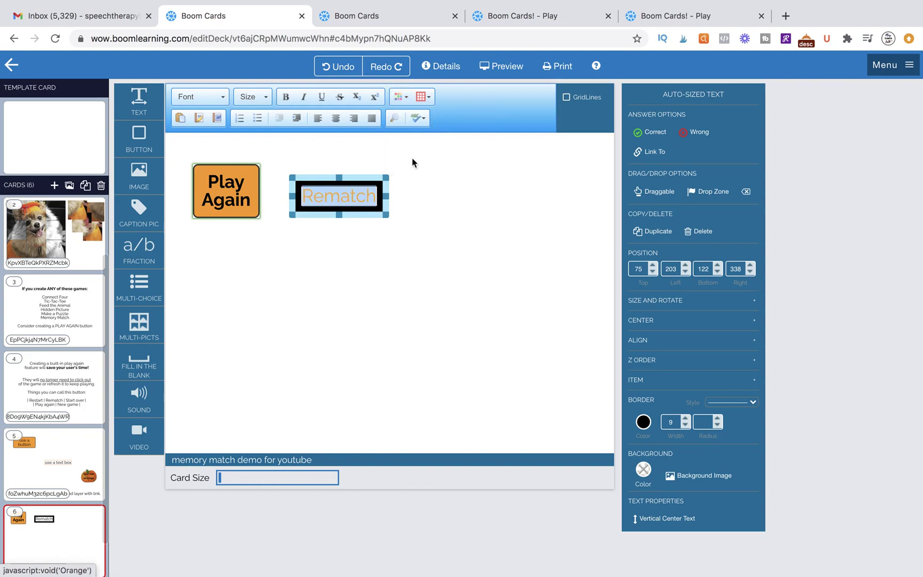
click(403, 199)
click(352, 196)
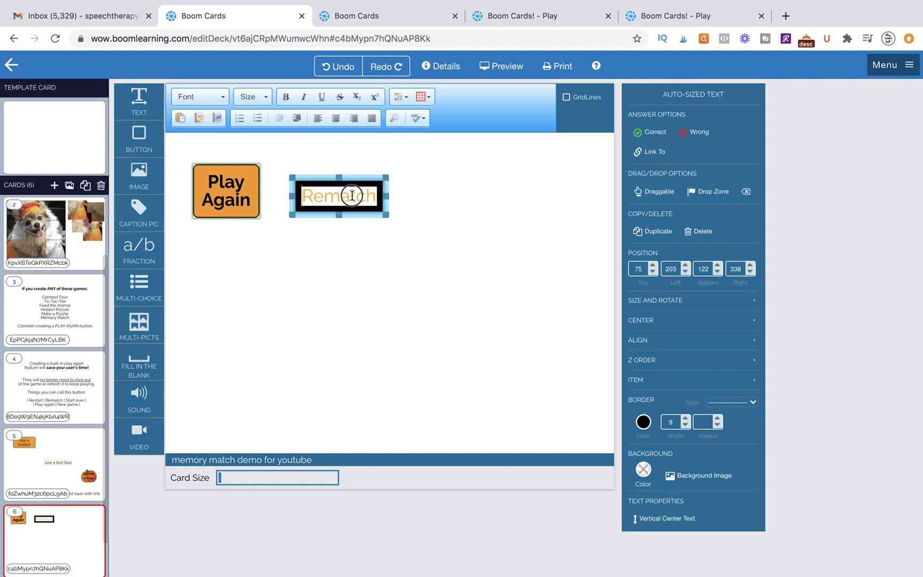
click(422, 96)
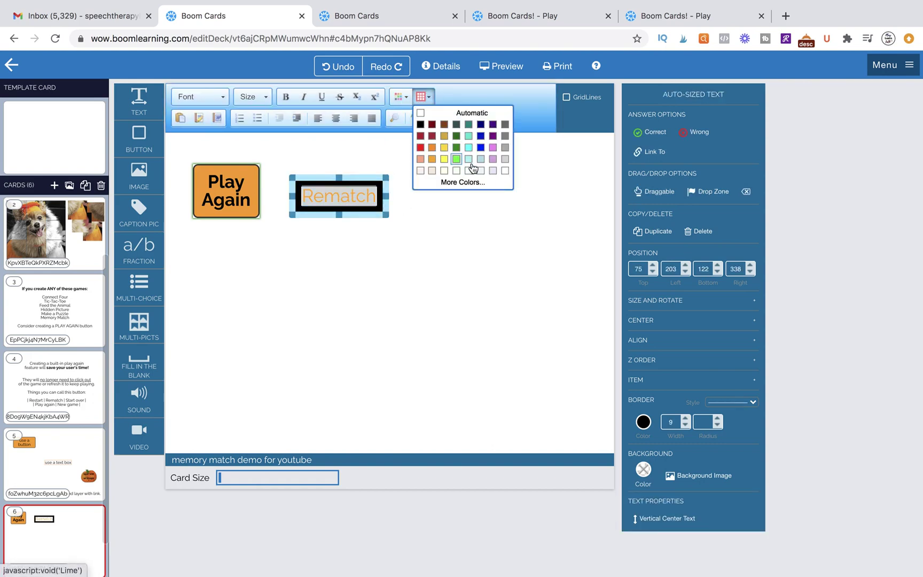
click(444, 158)
click(426, 235)
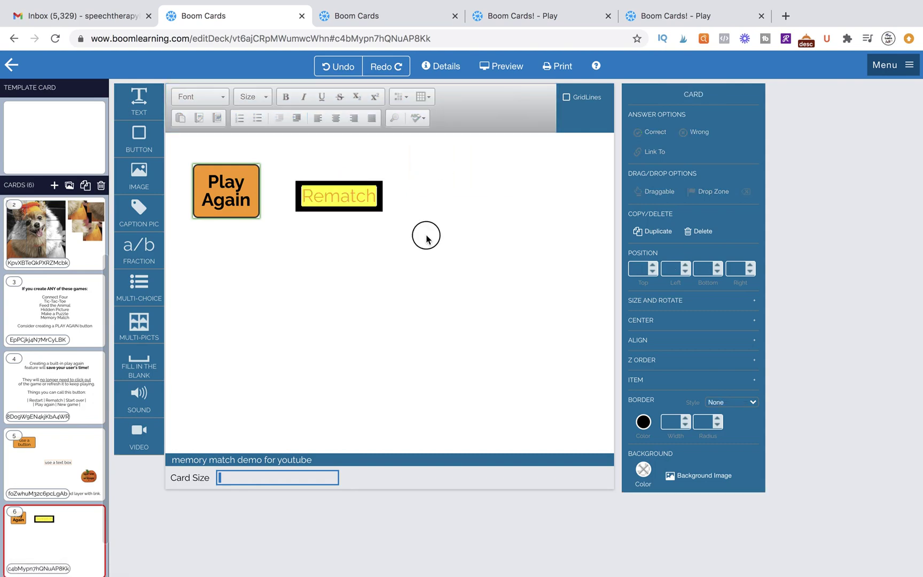
Change the Rematch text to black and shift the box slightly left.
click(339, 193)
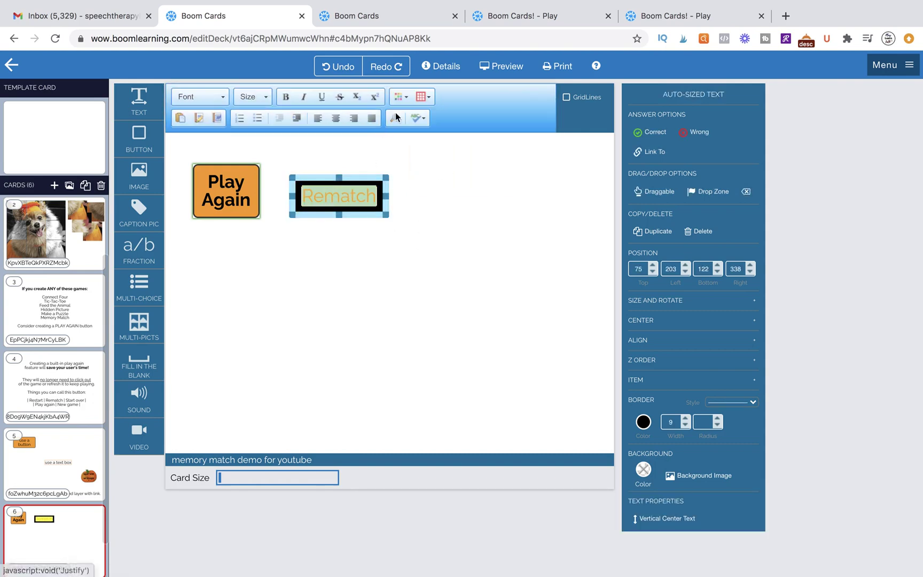
click(401, 96)
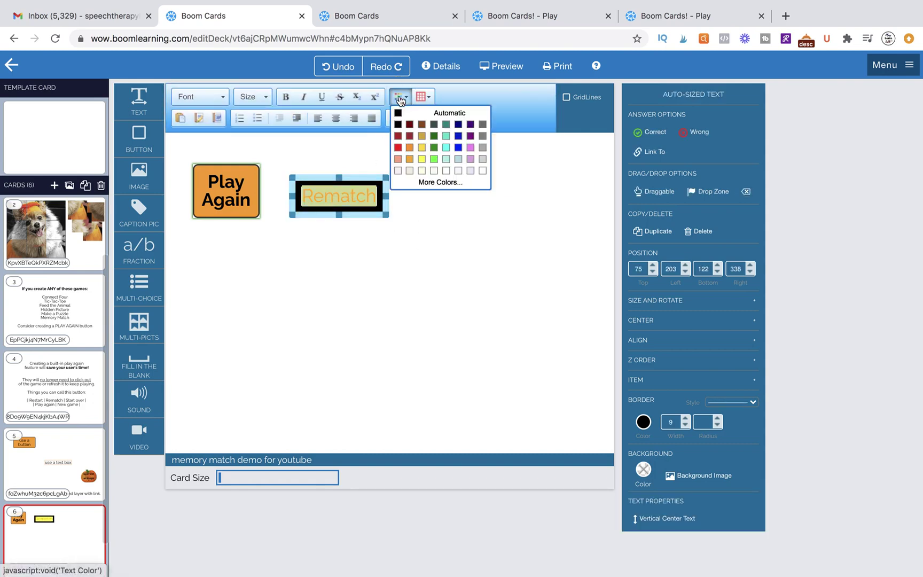
click(398, 124)
click(406, 171)
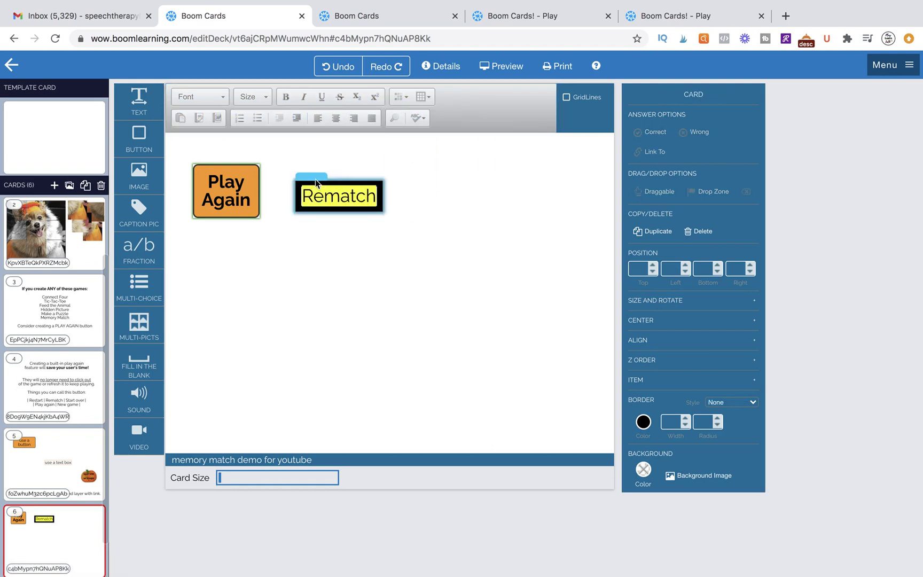
drag(311, 177, 291, 171)
click(388, 257)
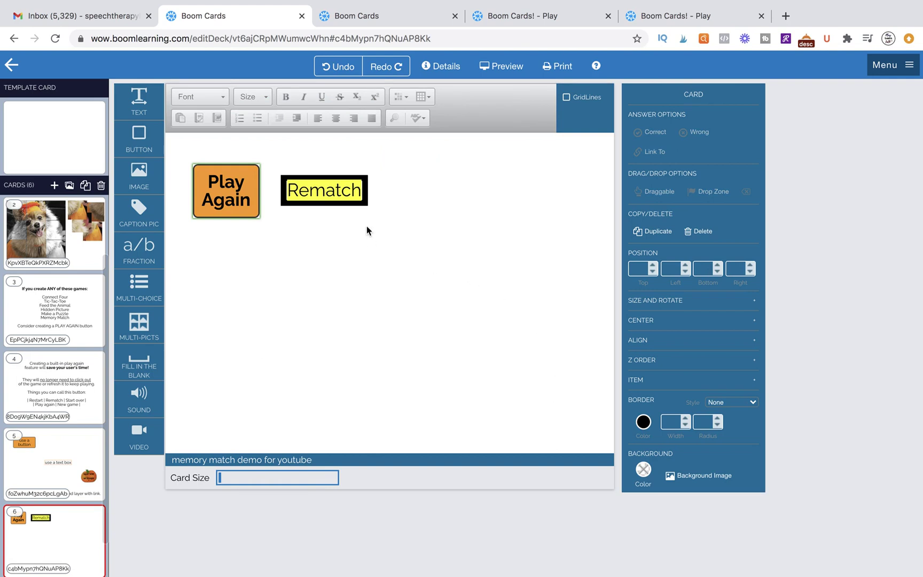
click(297, 169)
Create a second Rematch box to the right with automatic text colour and no highlight.
click(339, 185)
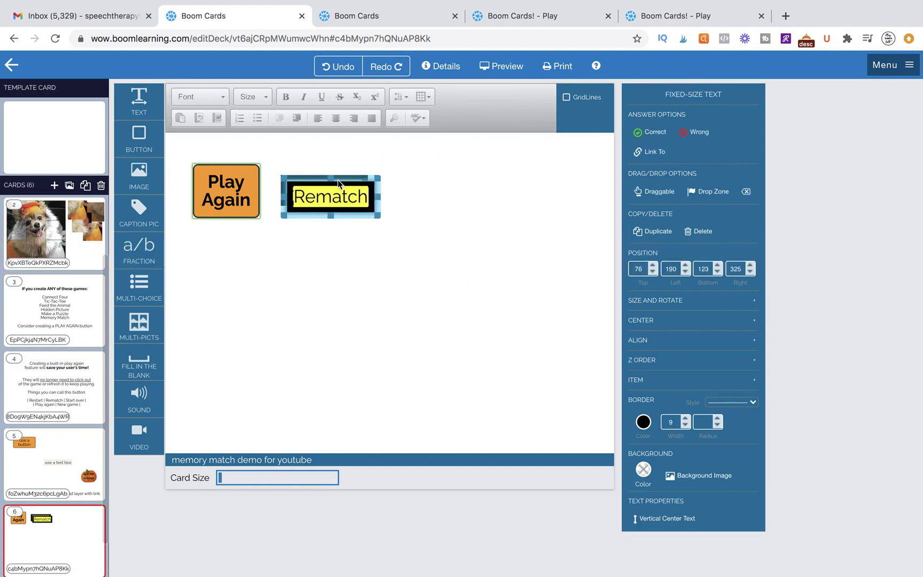
drag(339, 184, 432, 169)
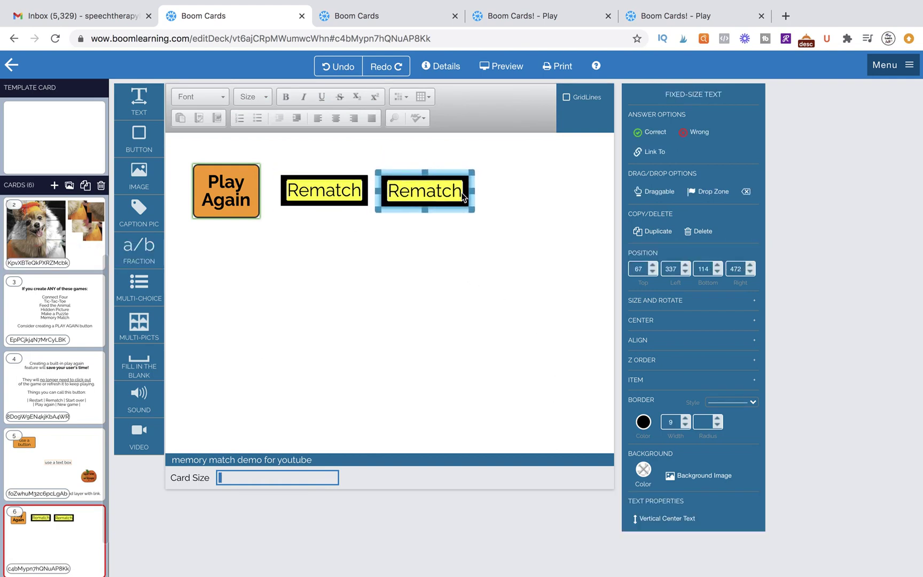
double_click(418, 191)
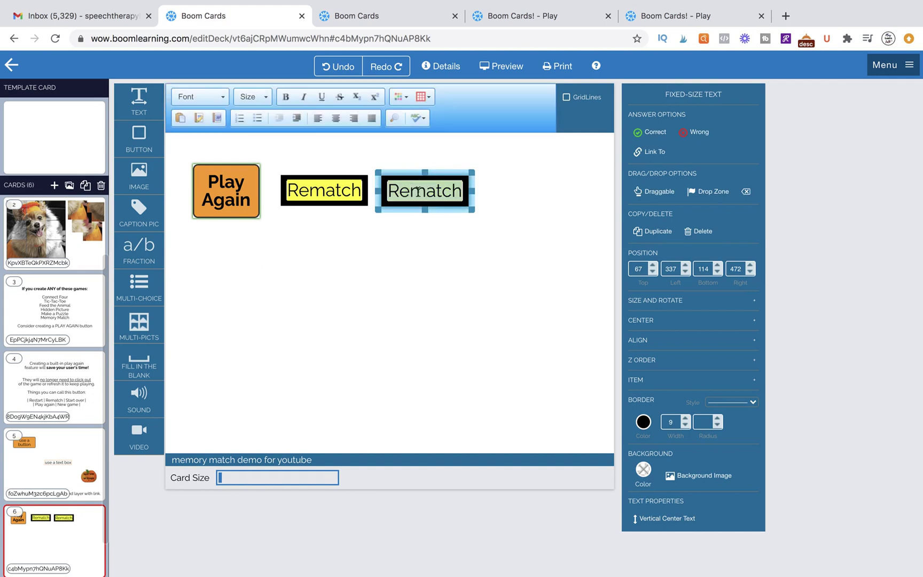
click(399, 96)
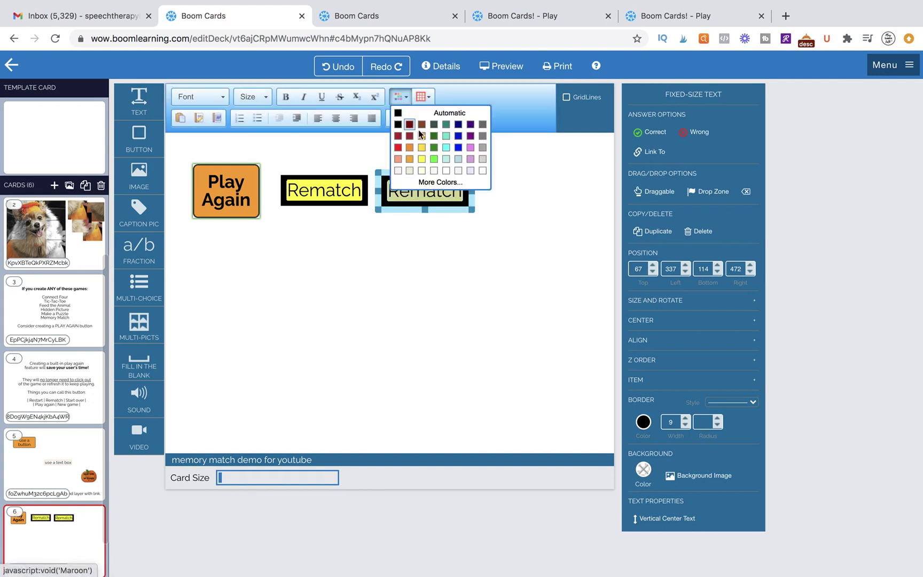
click(398, 119)
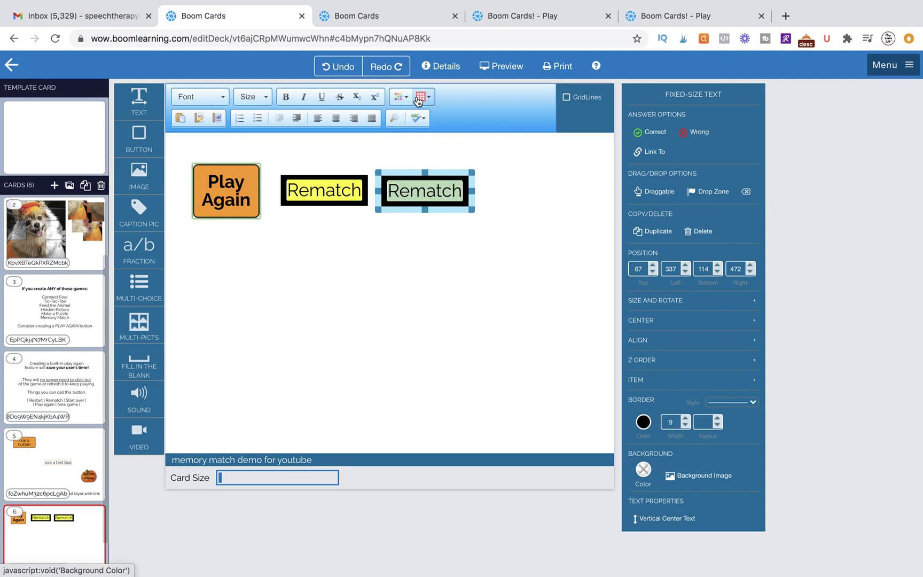
click(422, 96)
click(422, 113)
click(504, 187)
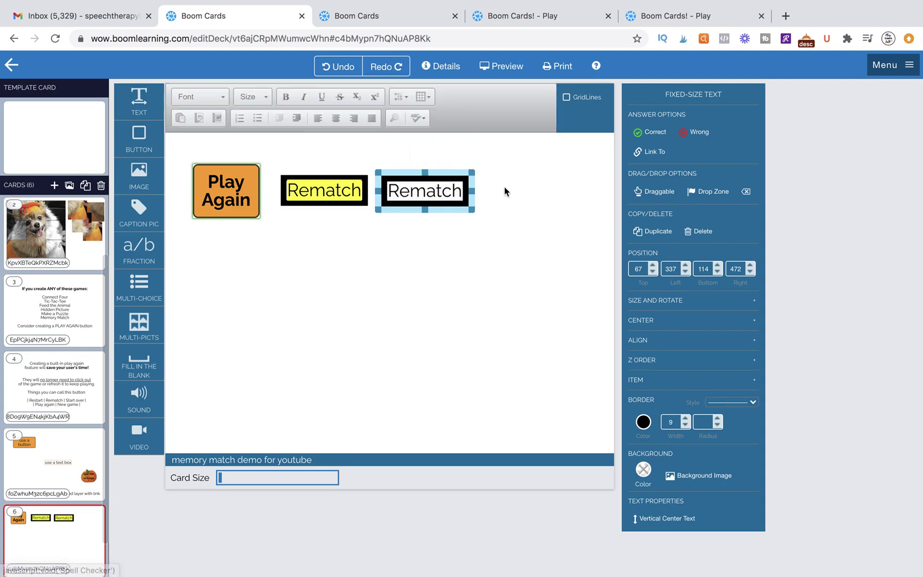
Lower the copy's border width to 1 and shrink the box slightly.
click(427, 202)
click(685, 425)
click(686, 425)
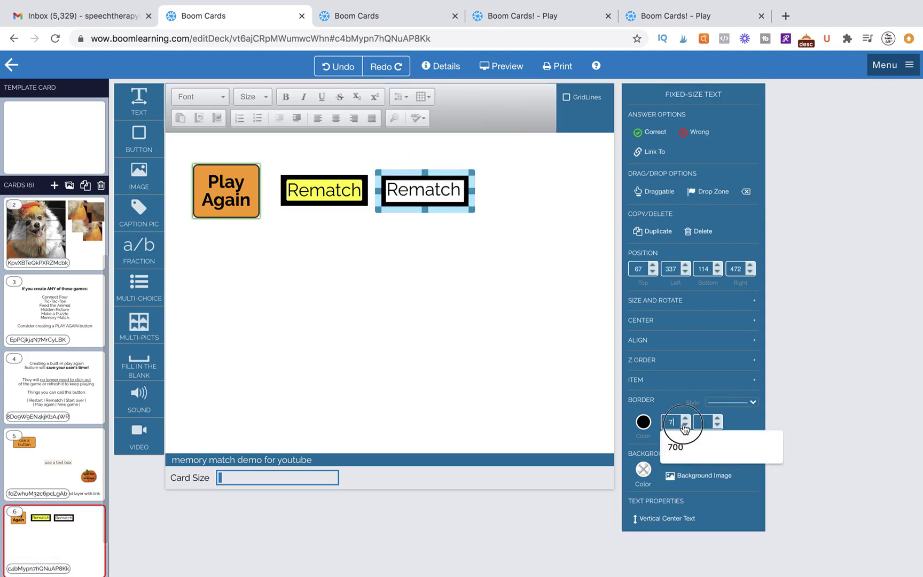
click(686, 425)
click(686, 425)
click(686, 425)
click(685, 425)
click(685, 425)
click(685, 425)
click(445, 214)
click(444, 193)
click(444, 193)
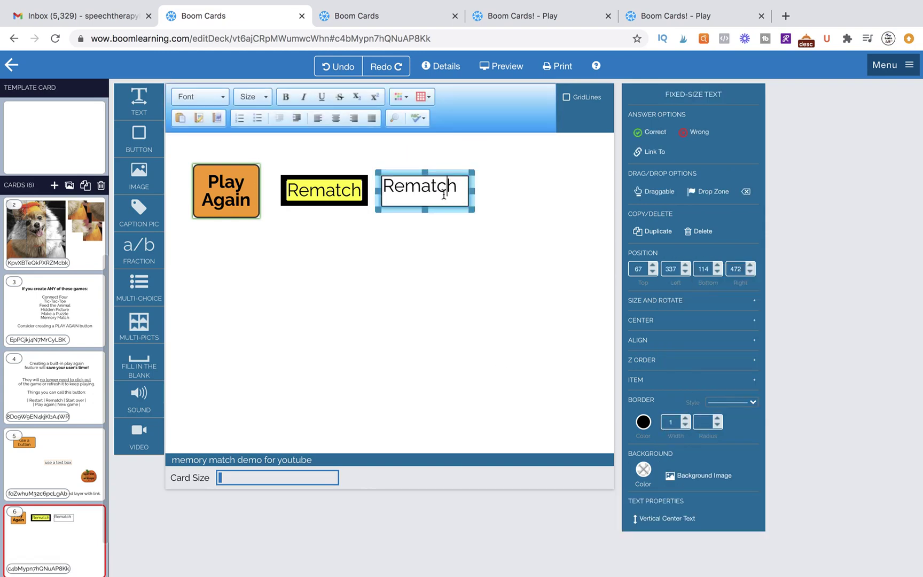
drag(472, 213, 463, 204)
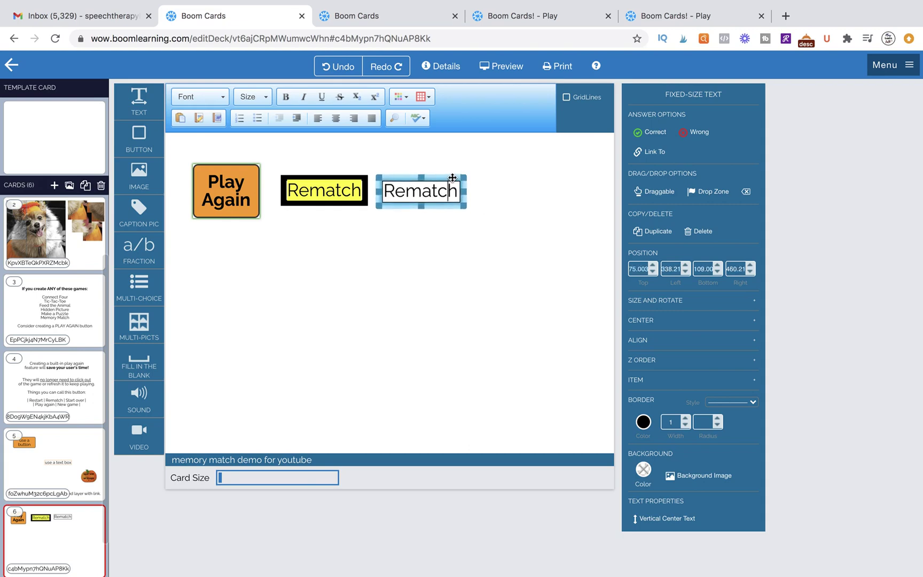
click(461, 204)
click(407, 191)
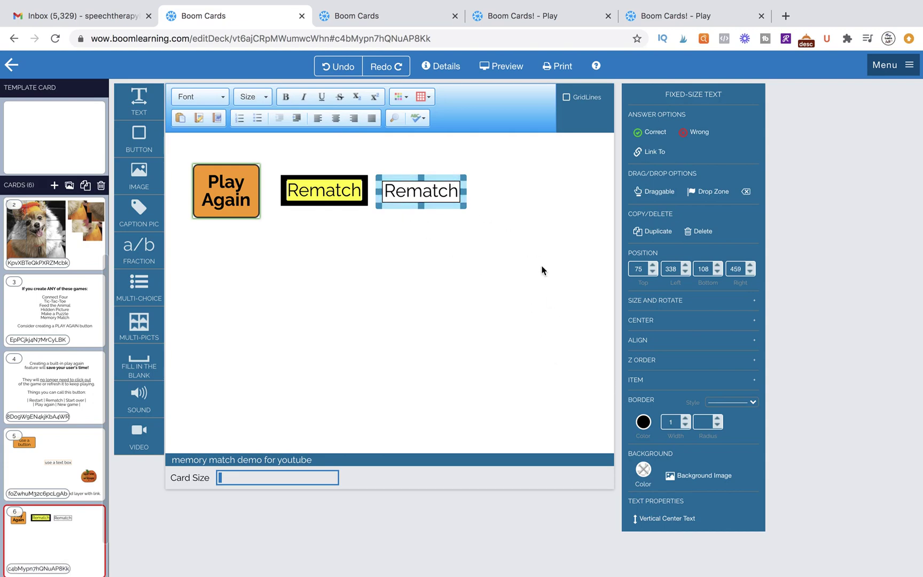
Widen the copied box and give it a dashed border of width 12.
drag(465, 204, 568, 264)
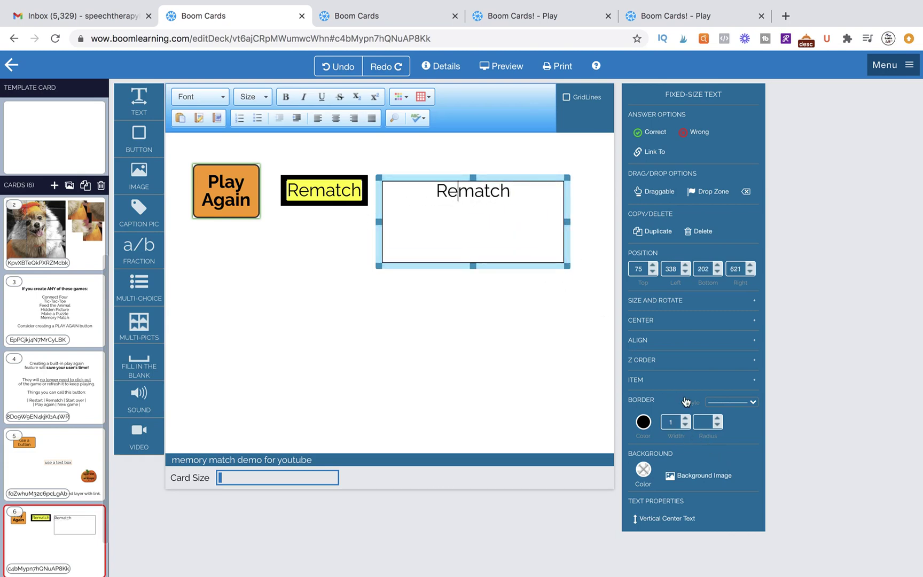
click(722, 402)
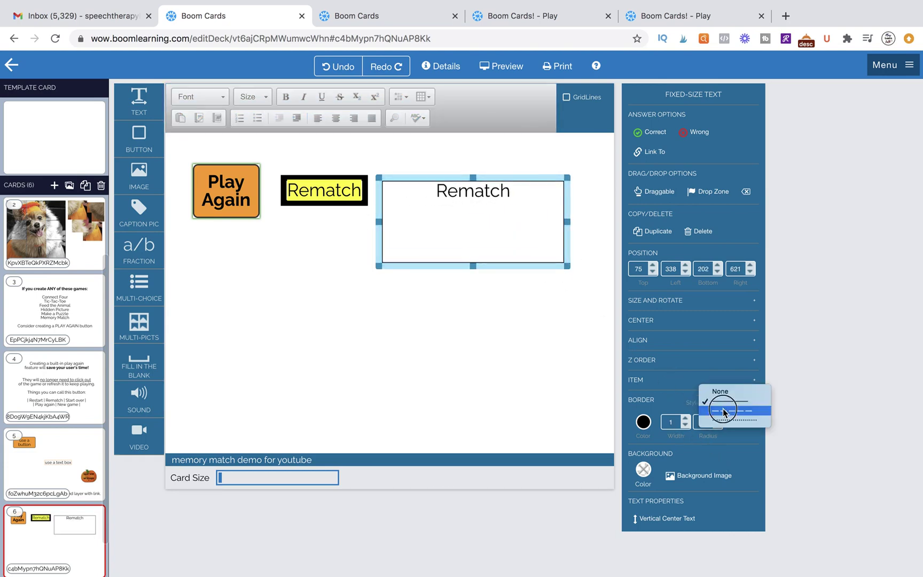
click(723, 408)
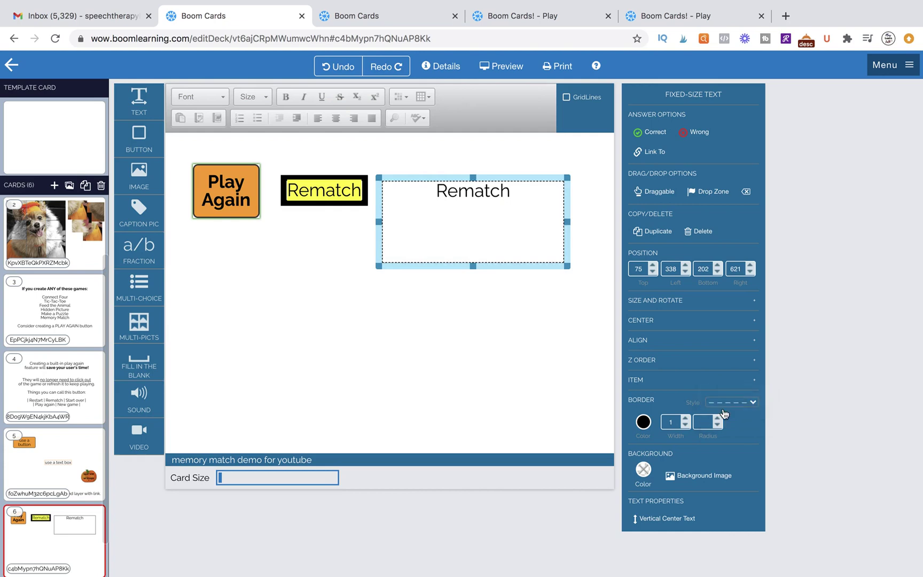
click(686, 419)
click(685, 419)
click(686, 420)
click(686, 419)
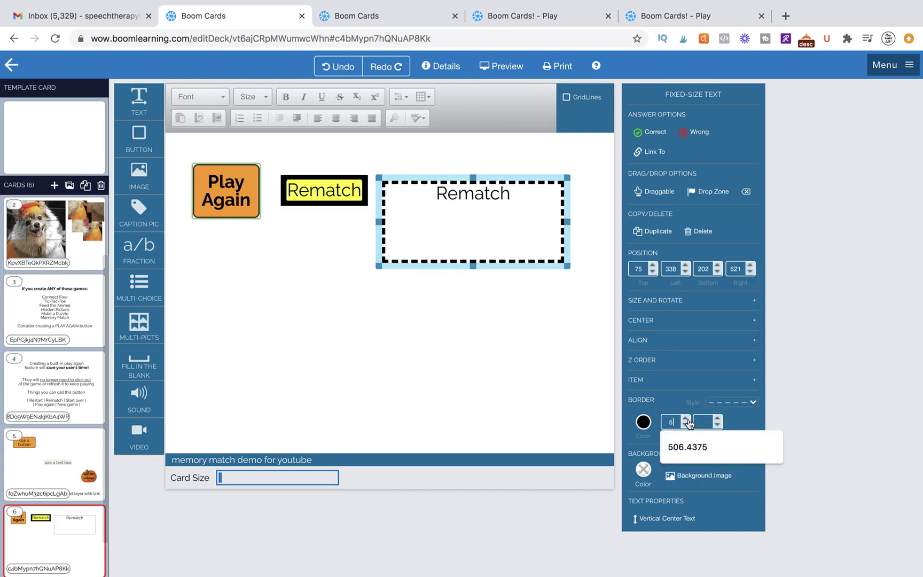
click(686, 419)
click(686, 420)
click(686, 419)
click(686, 419)
click(687, 420)
click(688, 419)
click(687, 420)
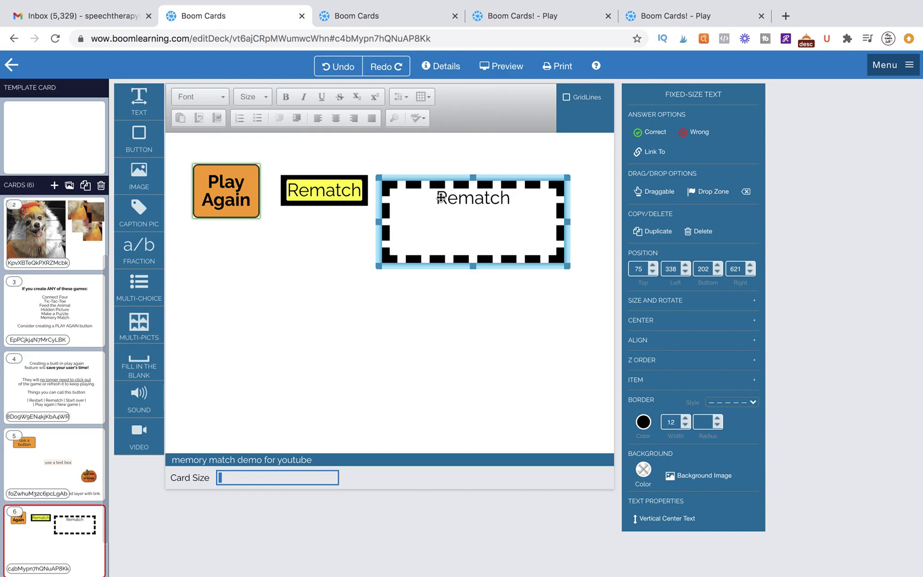
Set the Rematch text size to 48 so it sits on one line.
double_click(475, 197)
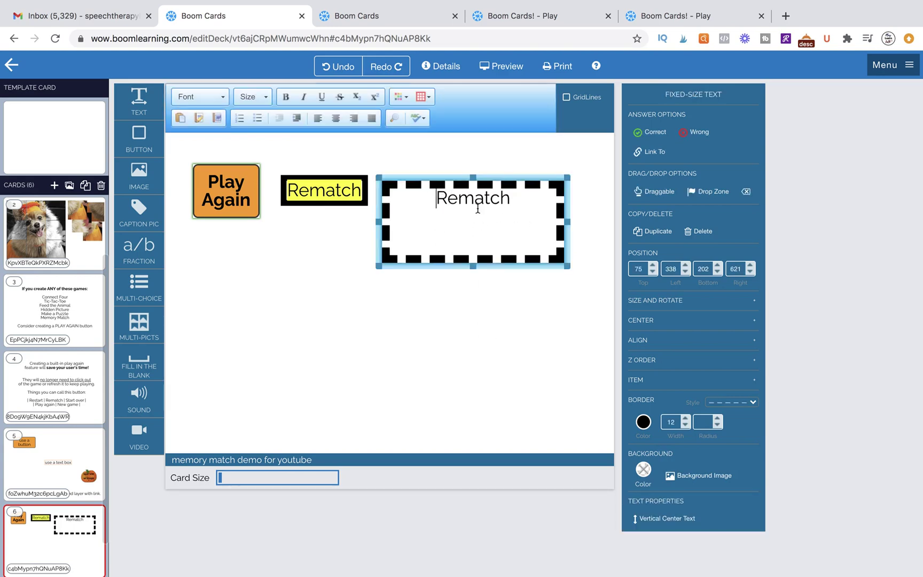
double_click(475, 197)
click(261, 97)
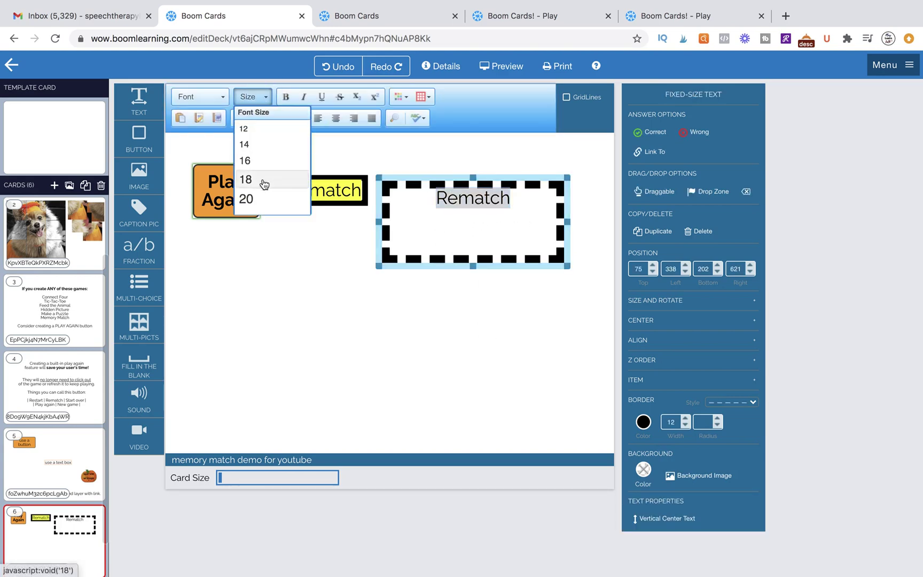
scroll(267, 204, down, 3)
click(264, 207)
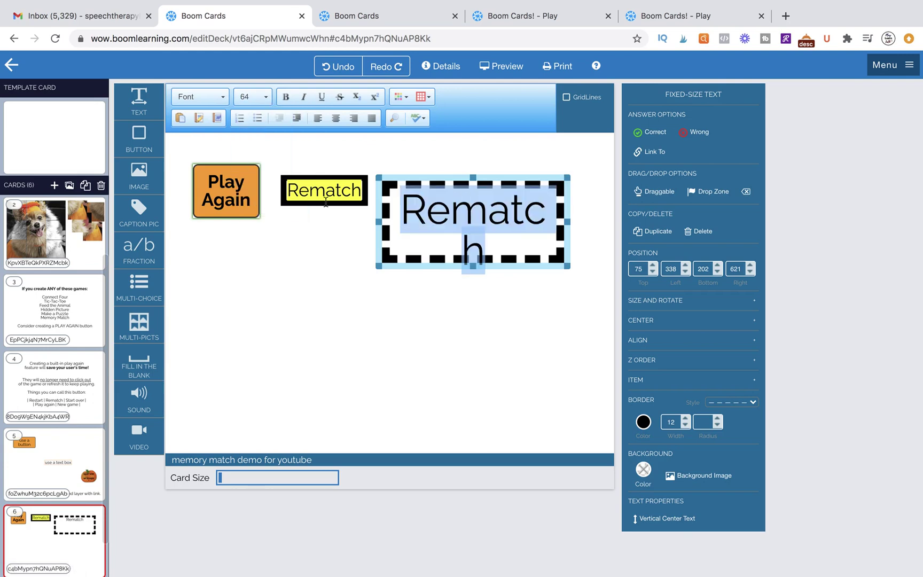
click(502, 301)
click(490, 233)
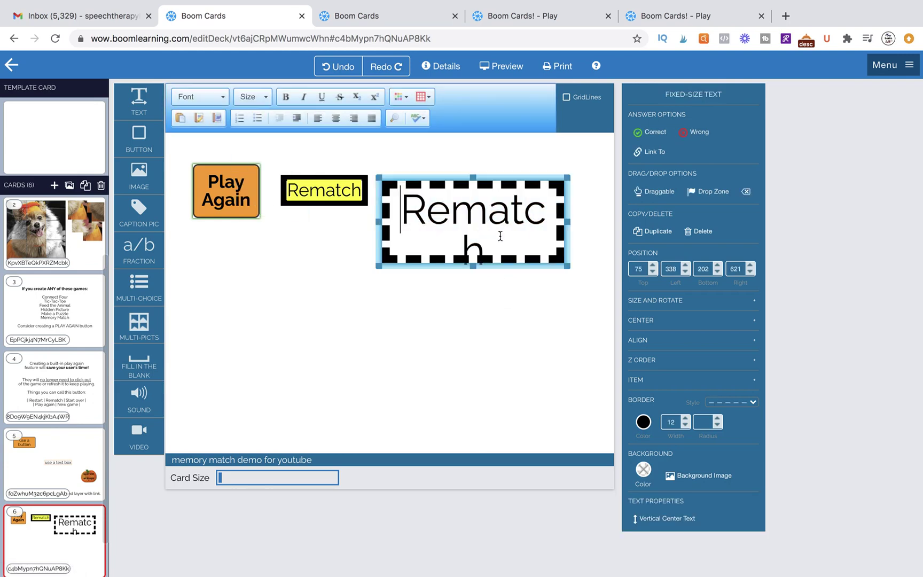
drag(491, 248, 401, 205)
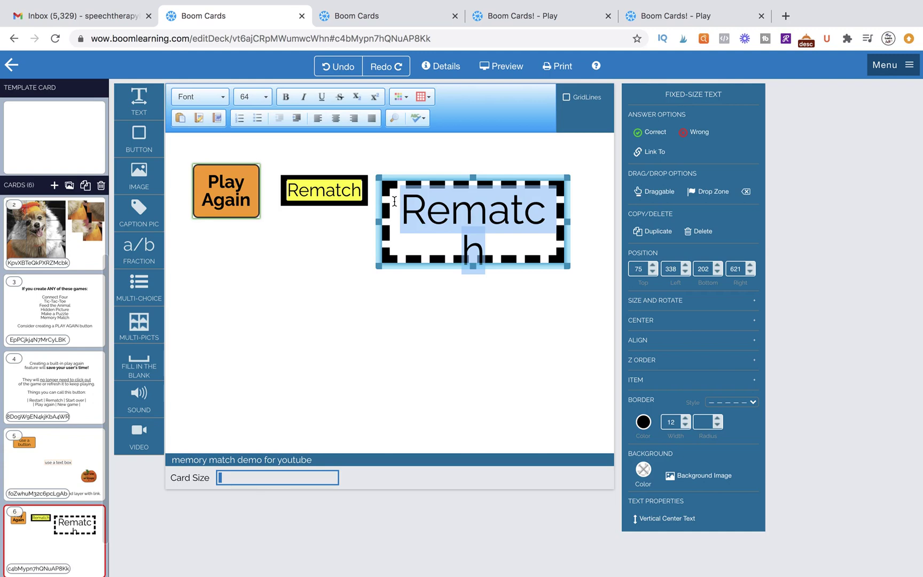
click(261, 98)
scroll(263, 143, up, 1)
click(264, 157)
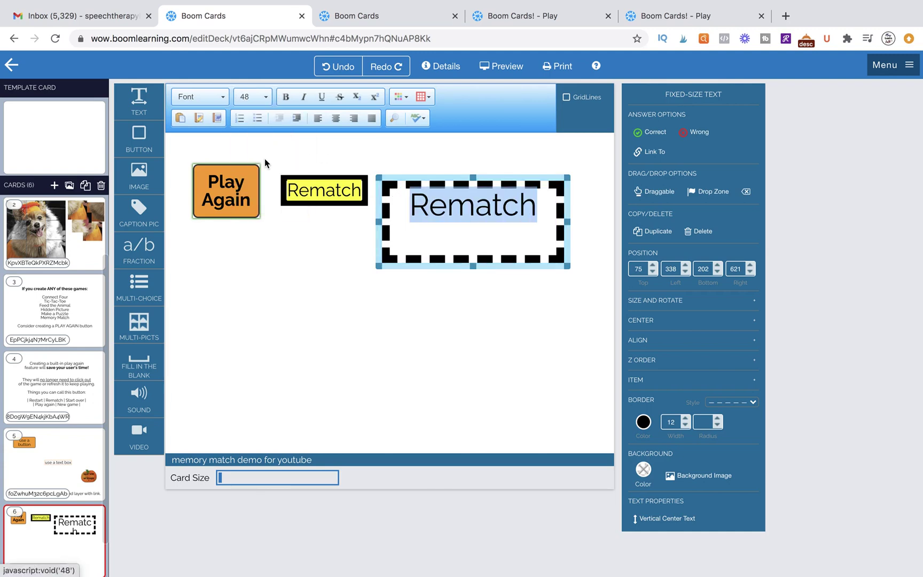
click(497, 233)
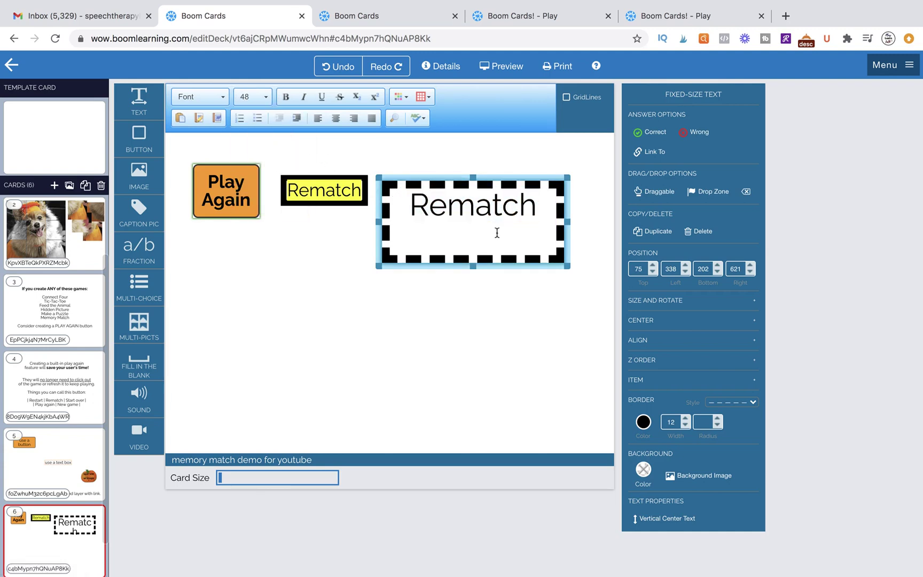
Shorten the dashed box to fit its text and move it slightly up.
drag(476, 265, 475, 236)
click(476, 272)
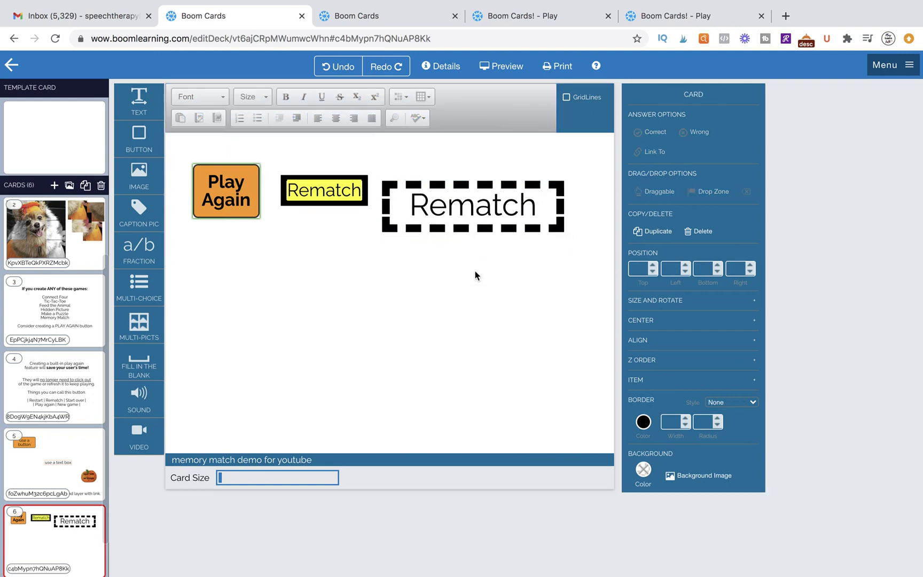
drag(394, 182, 398, 167)
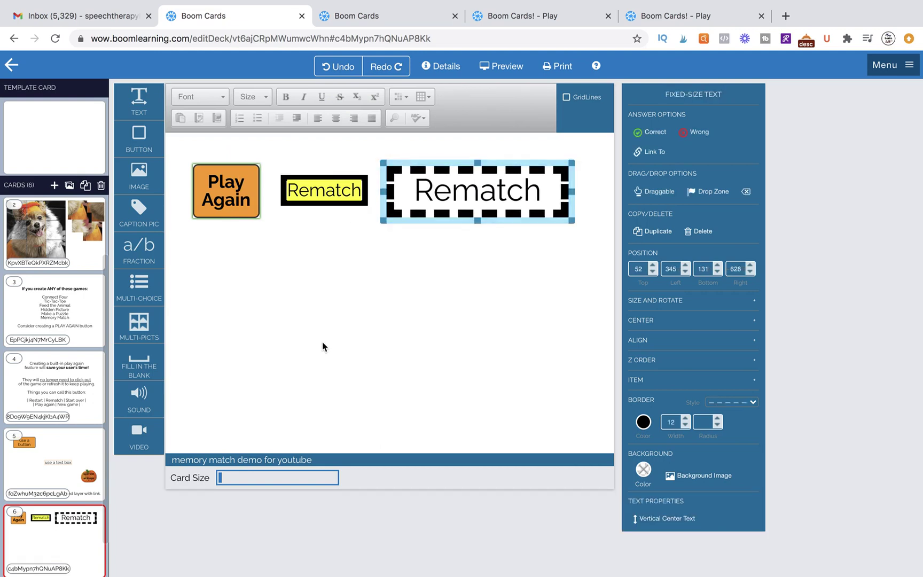
Insert the NEXTpumpkin.png image onto card 6 via an image search for 'pu'.
drag(139, 176, 370, 340)
scroll(487, 431, down, 3)
scroll(486, 426, up, 3)
click(442, 219)
text(pumpkin)
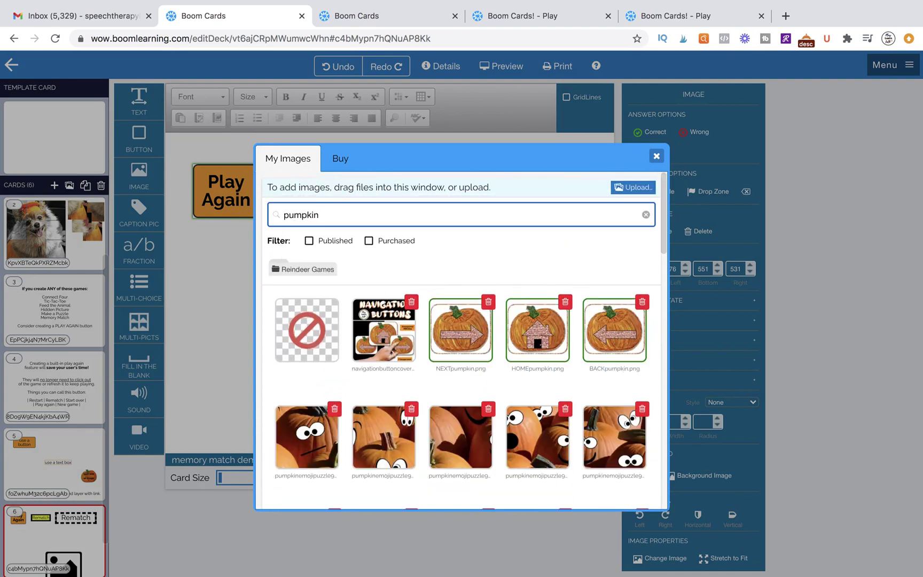
click(457, 340)
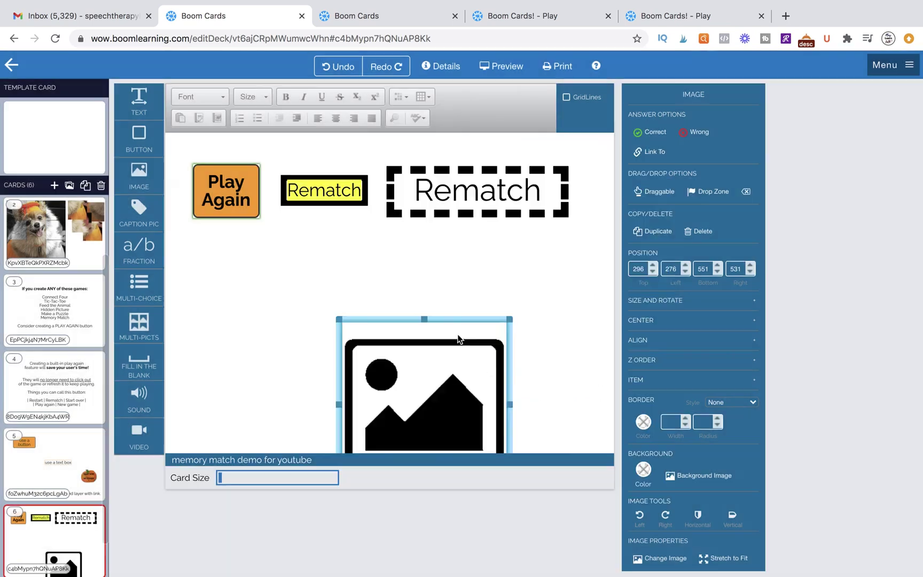
Shrink the pumpkin image, place it below Play Again, and add a new text box.
mouse_move(411, 264)
mouse_down()
mouse_move(305, 165)
mouse_move(353, 254)
mouse_move(394, 261)
mouse_up()
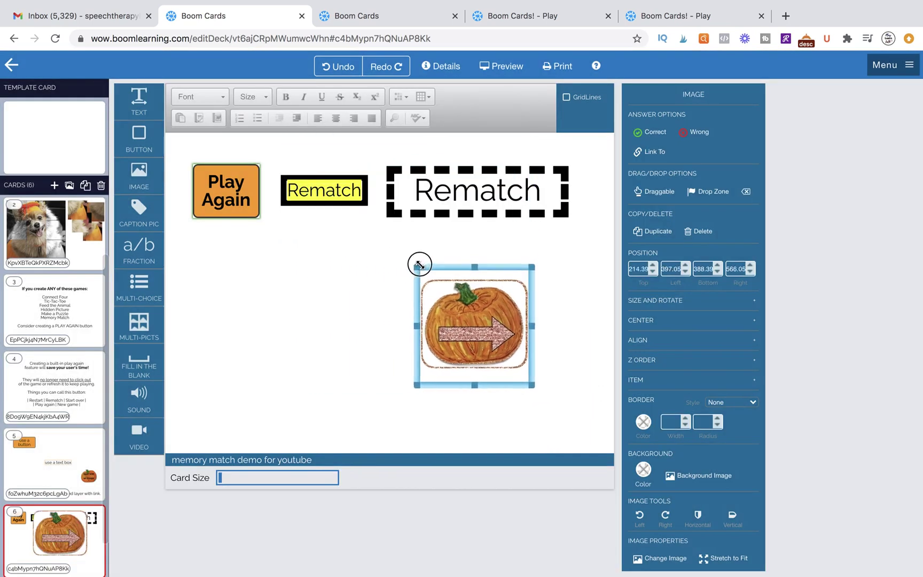
drag(419, 264, 426, 262)
drag(465, 321, 228, 302)
drag(293, 370, 283, 340)
drag(139, 101, 367, 305)
Type 'Rematch' in the new text box, make it bold at size 16, and resize the box.
click(369, 299)
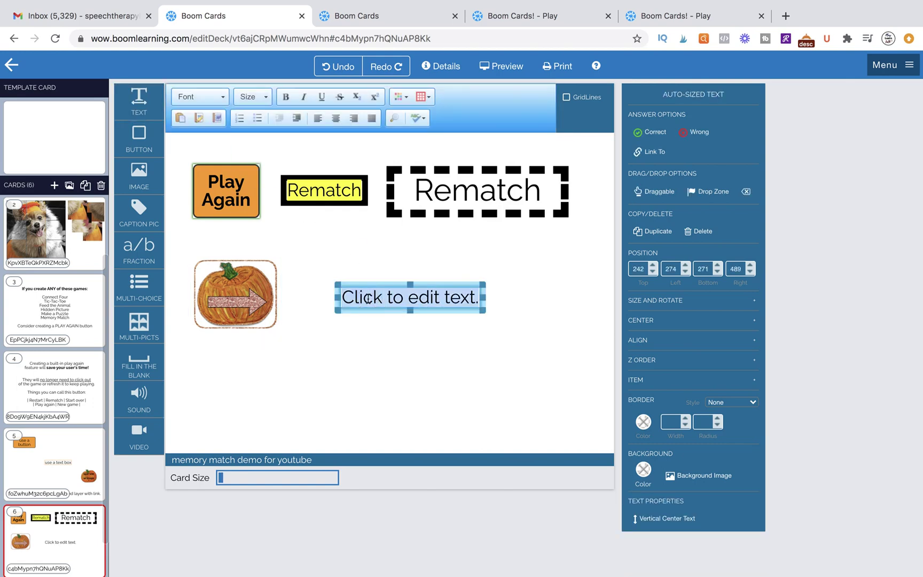
text(Rematch)
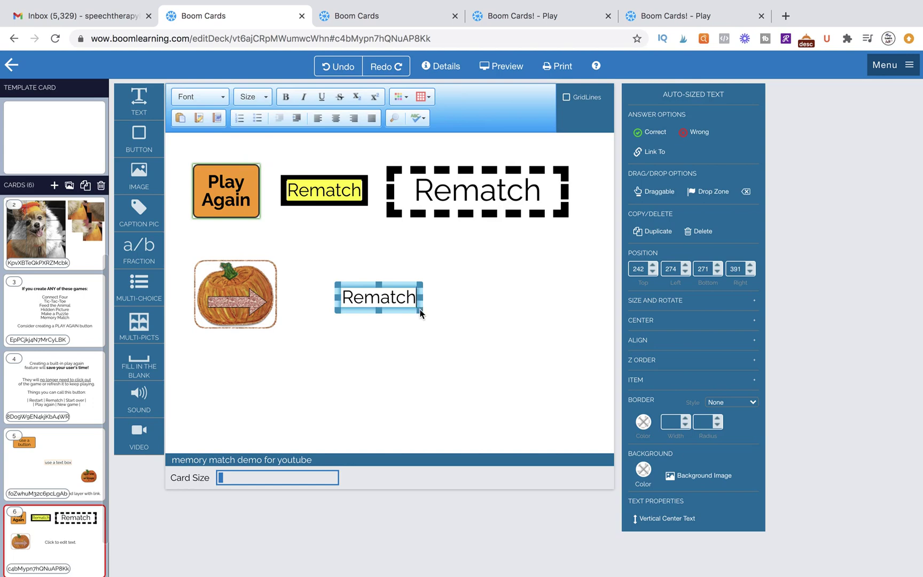
mouse_move(420, 313)
mouse_down()
mouse_move(378, 305)
mouse_move(417, 342)
mouse_move(439, 329)
mouse_move(428, 314)
mouse_up()
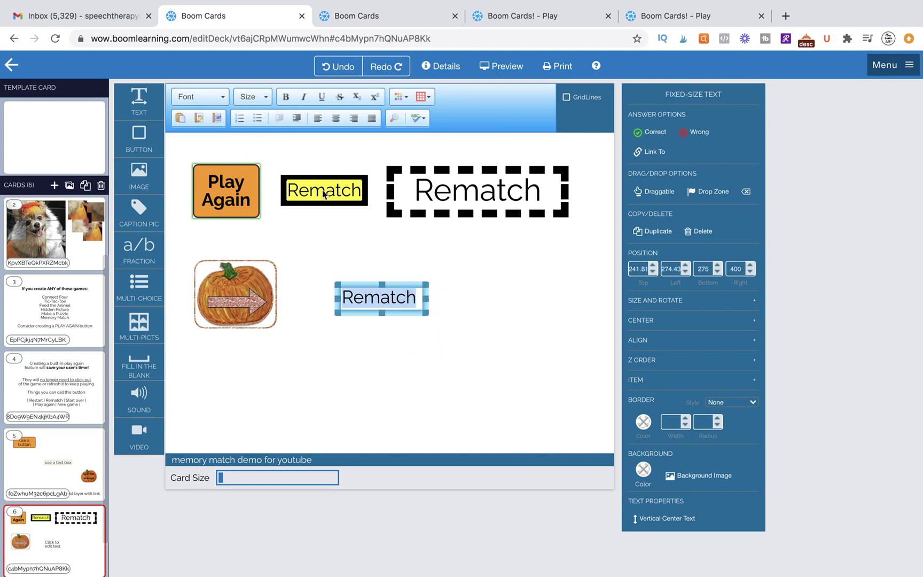
click(286, 97)
click(266, 96)
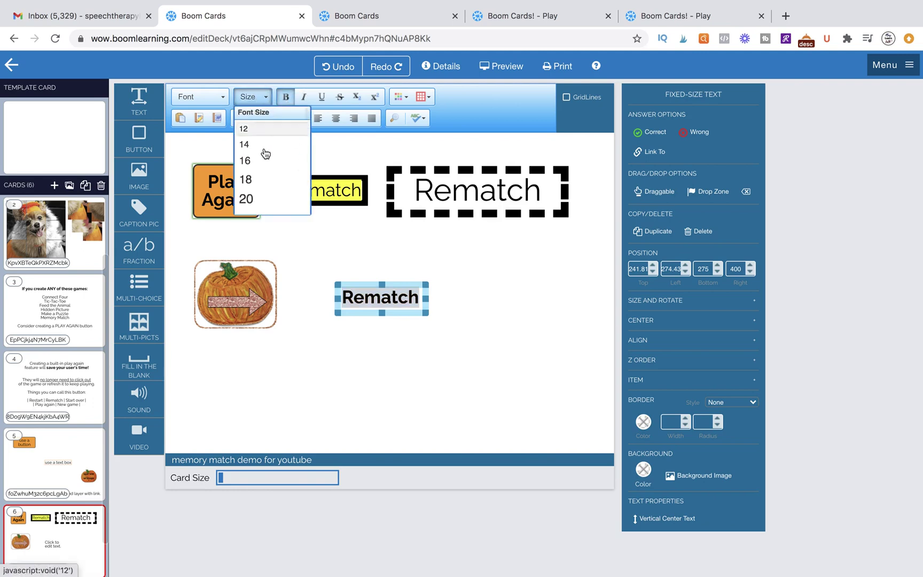
click(260, 159)
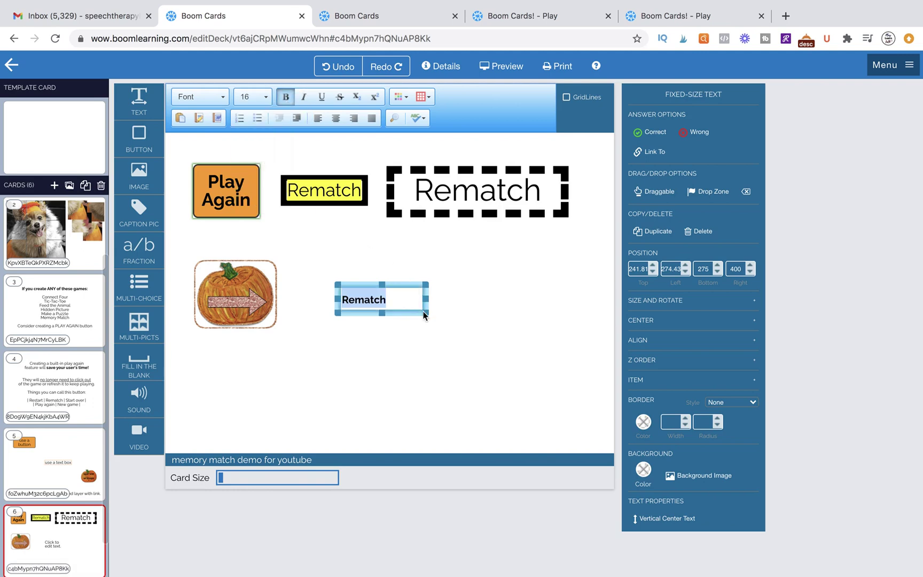
drag(426, 314, 390, 312)
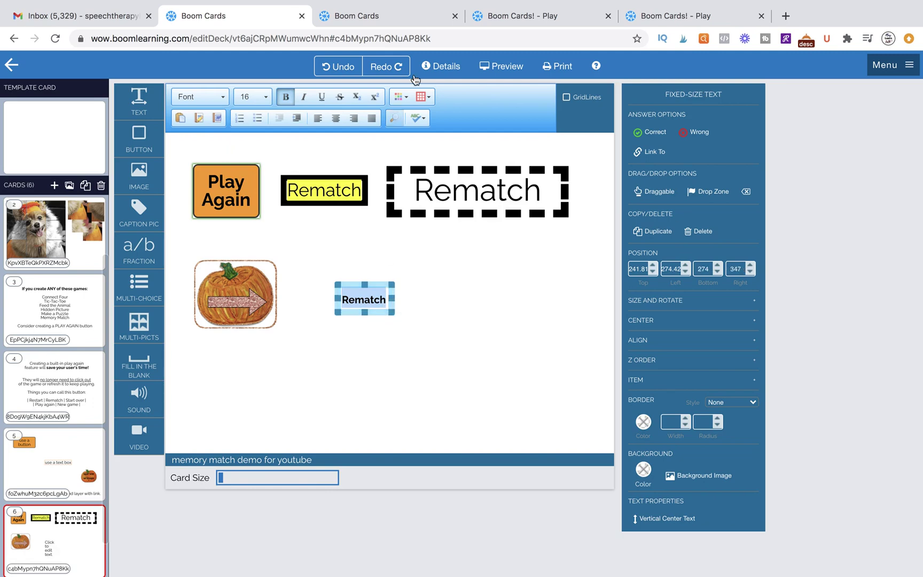
Try a dark orange background on the Rematch text, then set its text colour to automatic.
click(398, 98)
click(421, 97)
click(430, 147)
click(381, 294)
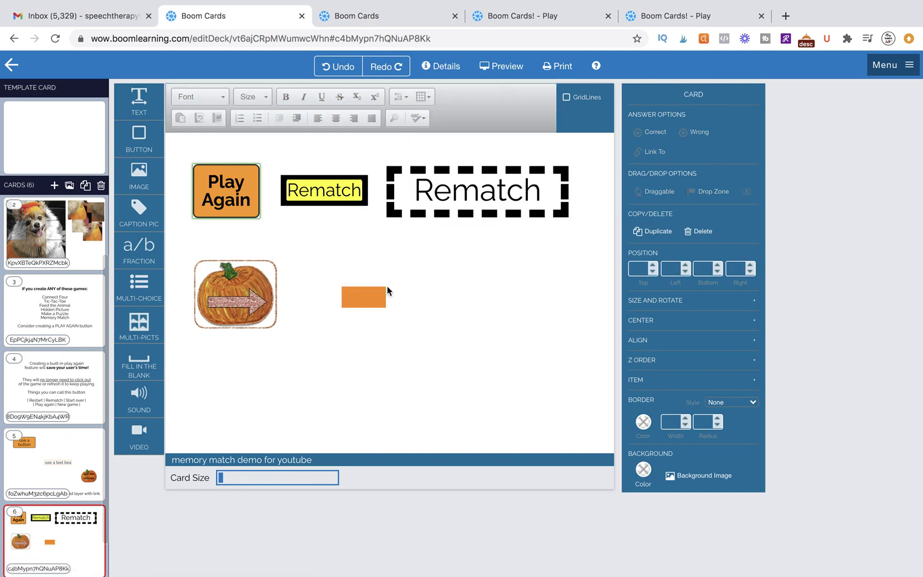
double_click(374, 299)
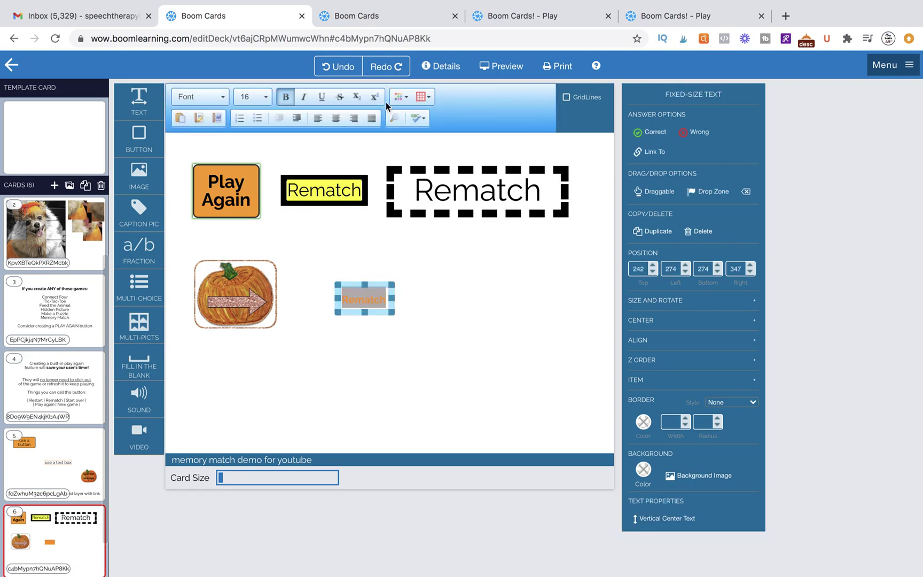
click(398, 97)
click(398, 114)
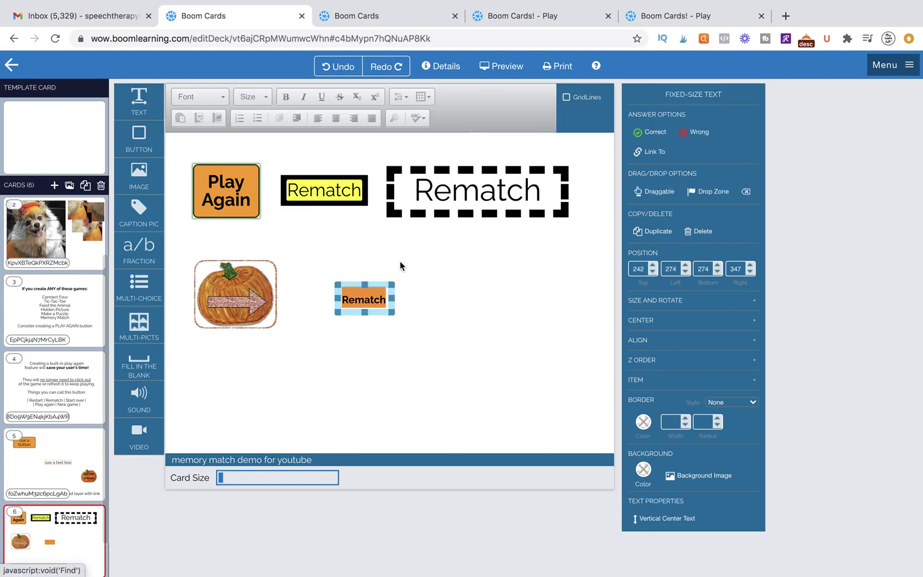
click(399, 263)
Move the Rematch label onto the pumpkin image, make its text black, and nudge it into place.
drag(370, 286, 266, 304)
double_click(245, 302)
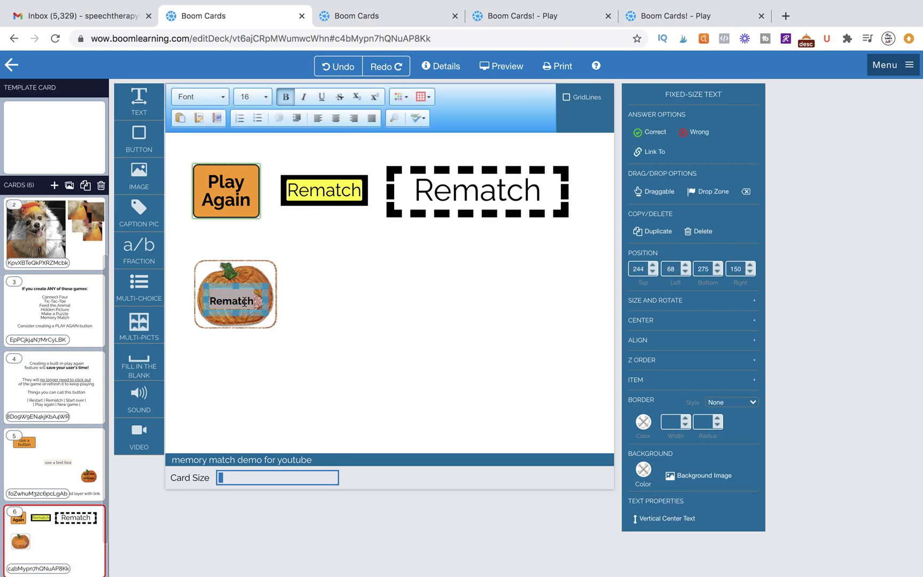
click(220, 330)
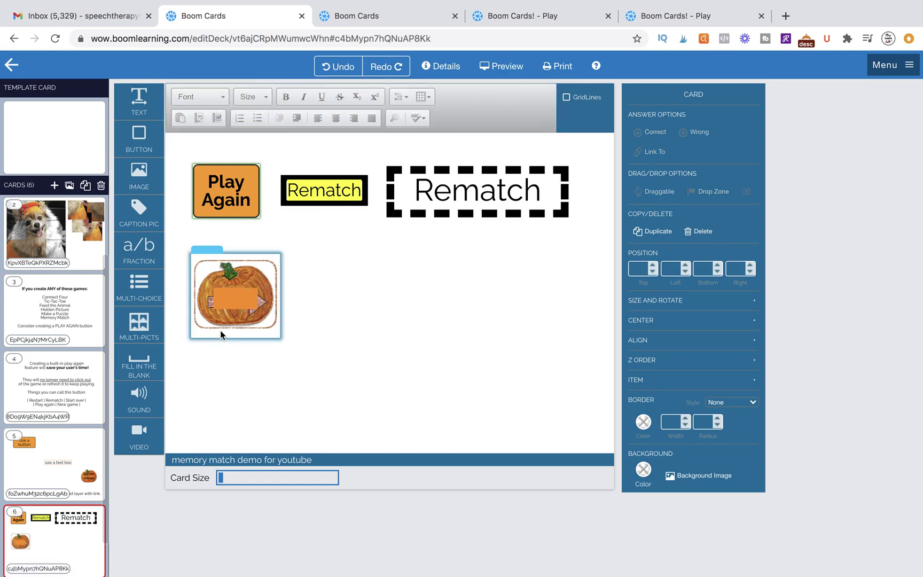
click(232, 299)
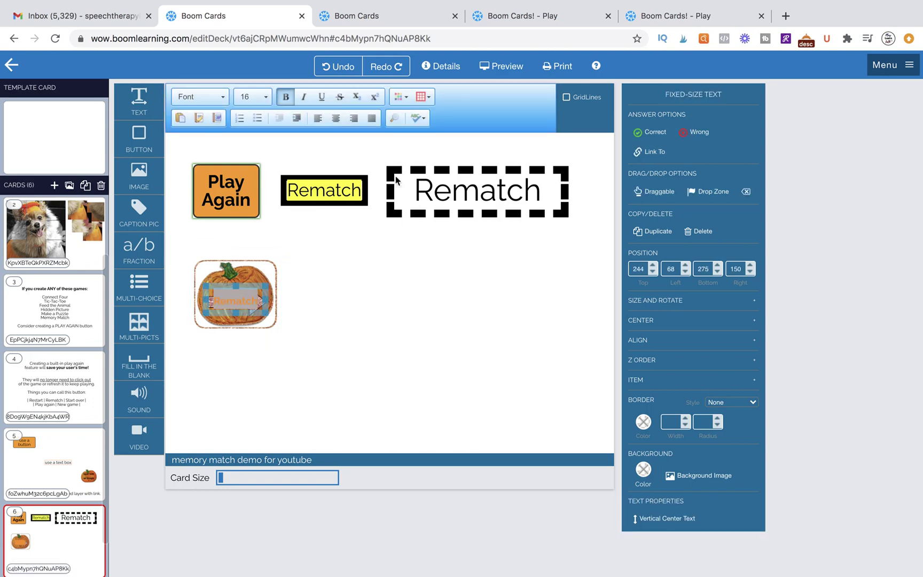
click(398, 115)
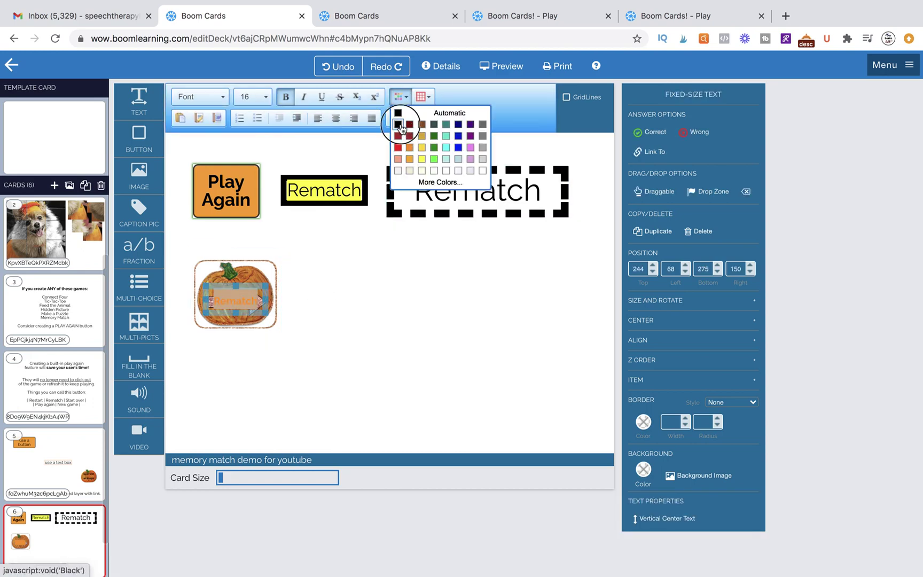
click(401, 128)
click(364, 309)
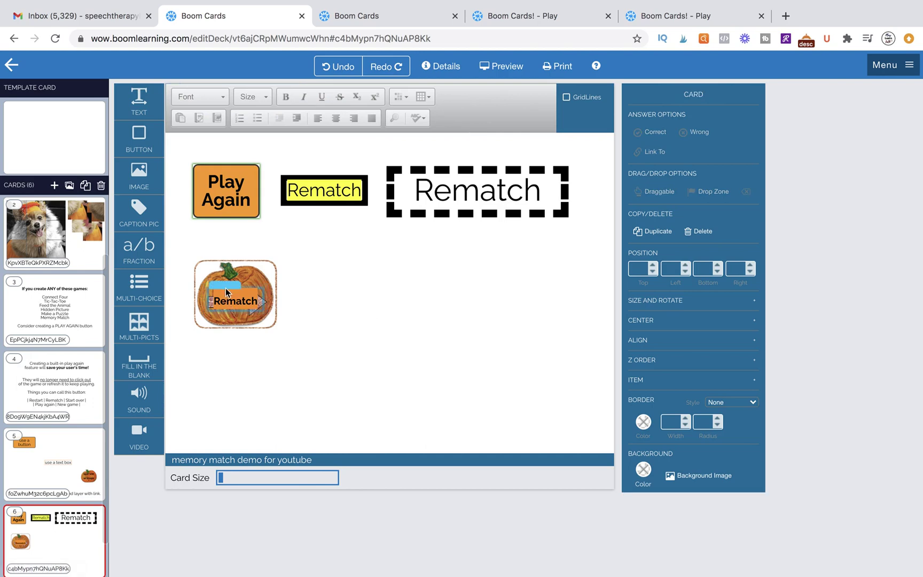
click(235, 302)
click(320, 303)
drag(225, 289, 228, 284)
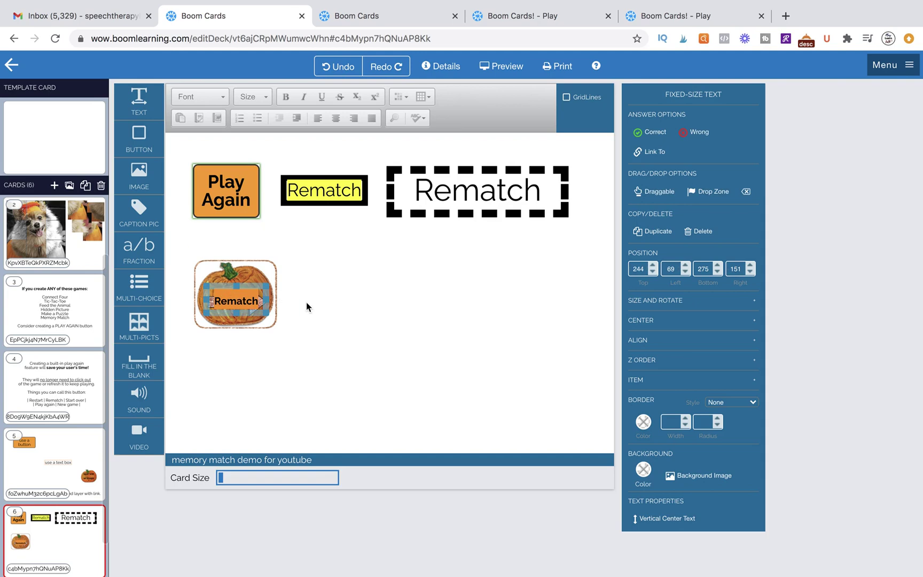
Select Play Again together with the pumpkin's Rematch label, then clear the selection.
click(249, 210)
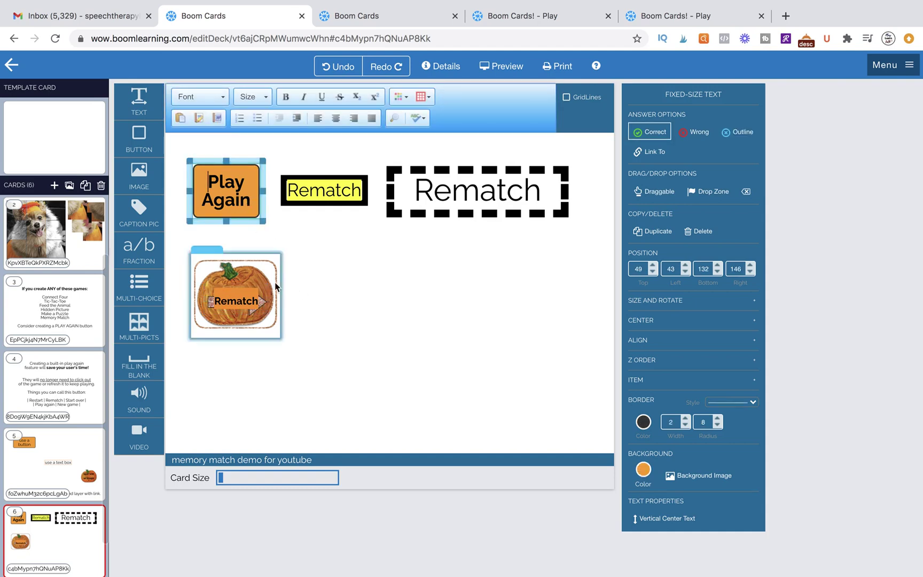
shift+click(251, 292)
click(298, 313)
double_click(231, 315)
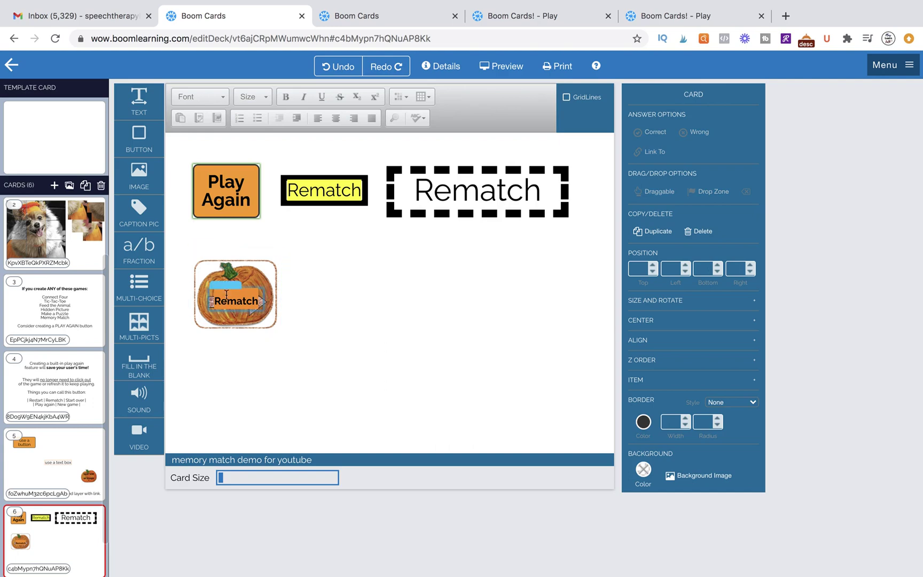
Link the pumpkin image, Play Again and both Rematch buttons to Next Card.
click(218, 270)
shift+click(230, 197)
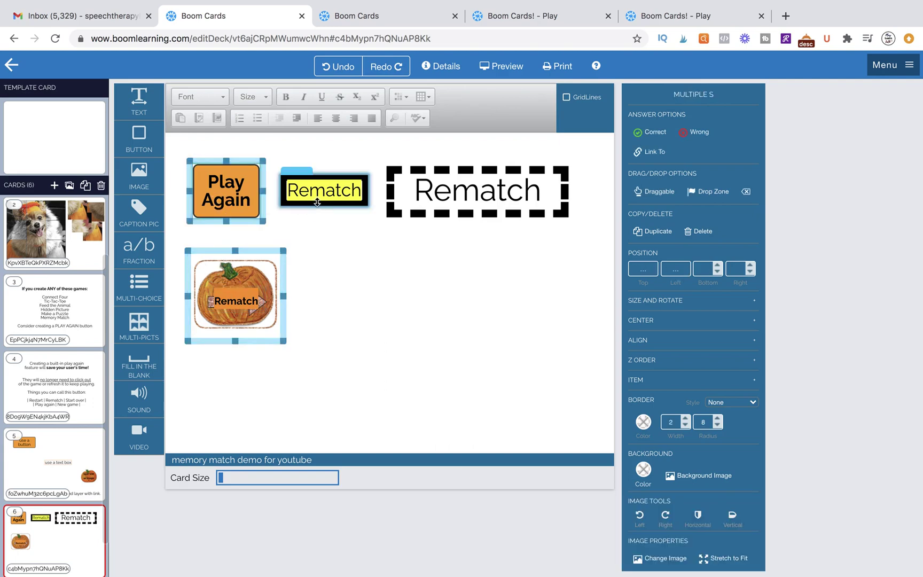
shift+click(328, 201)
shift+click(422, 201)
click(651, 152)
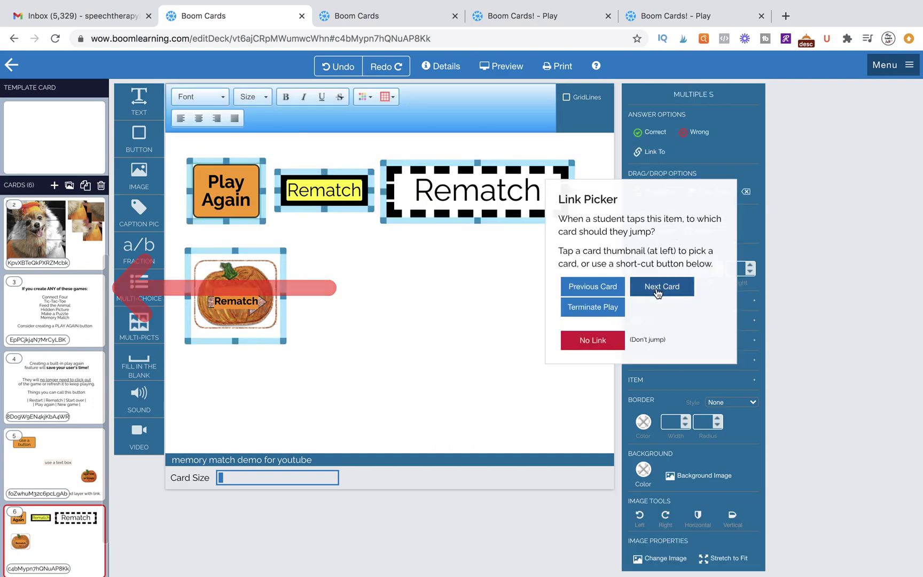
click(656, 291)
click(464, 269)
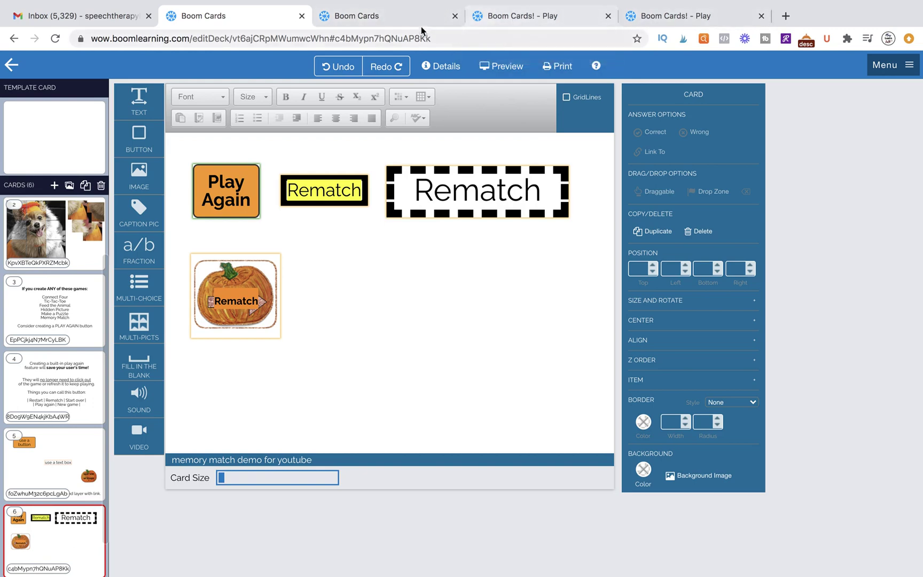
click(340, 182)
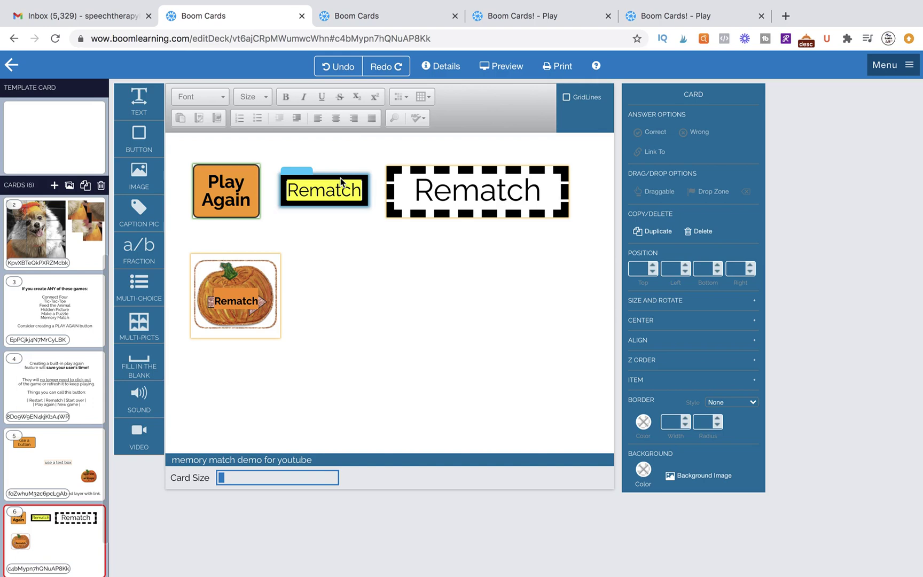
Preview the Four In a Row sample deck and start the game.
click(359, 20)
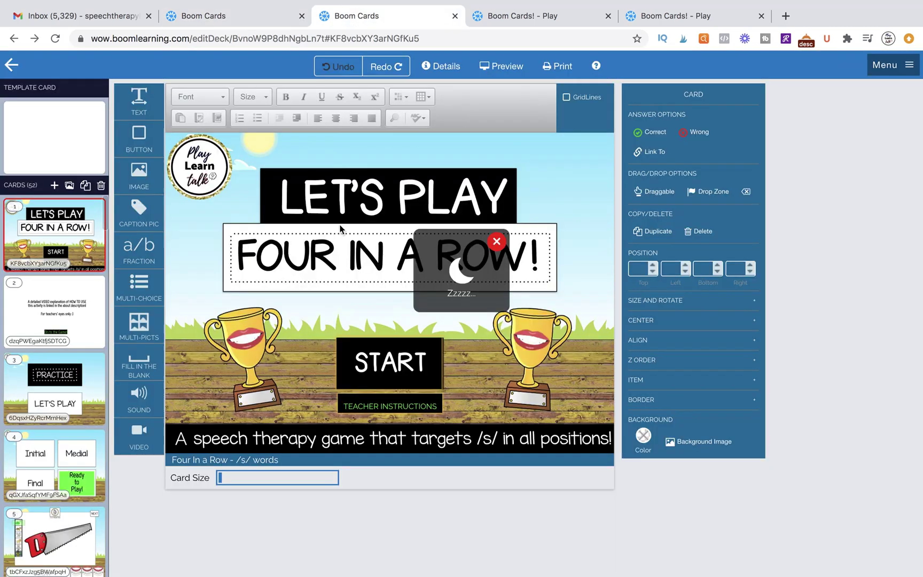
click(506, 65)
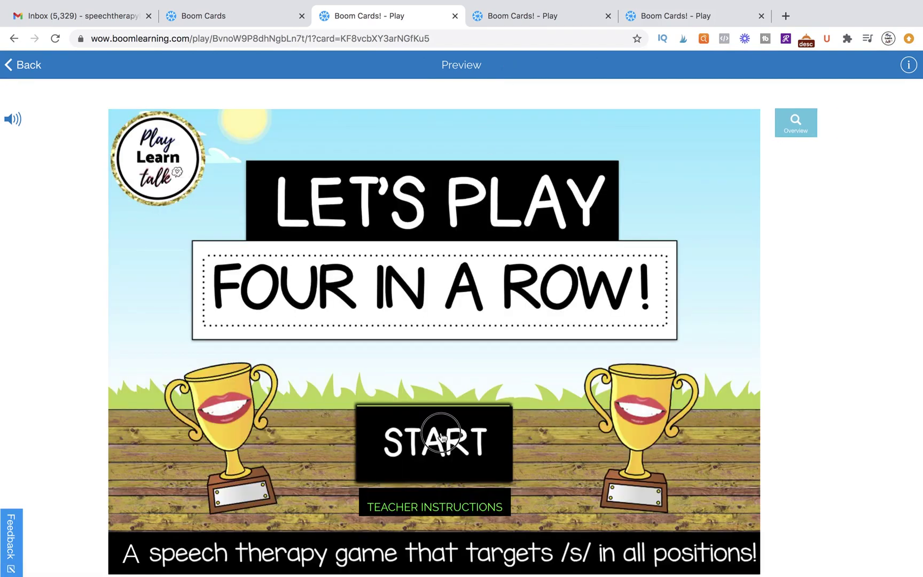
click(441, 432)
click(440, 432)
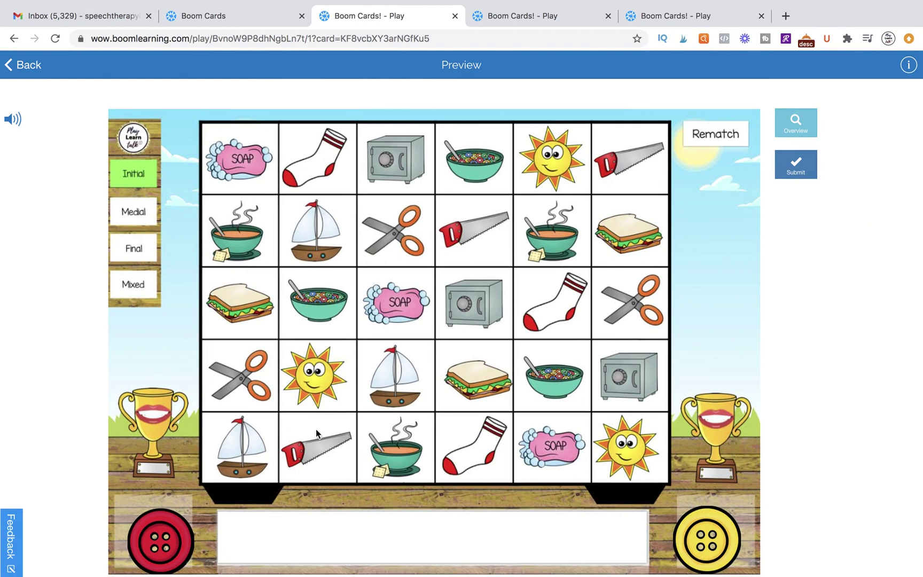
Drop red and yellow tokens onto the sailboat, soup, sun, sock and saw tiles.
drag(178, 538, 254, 446)
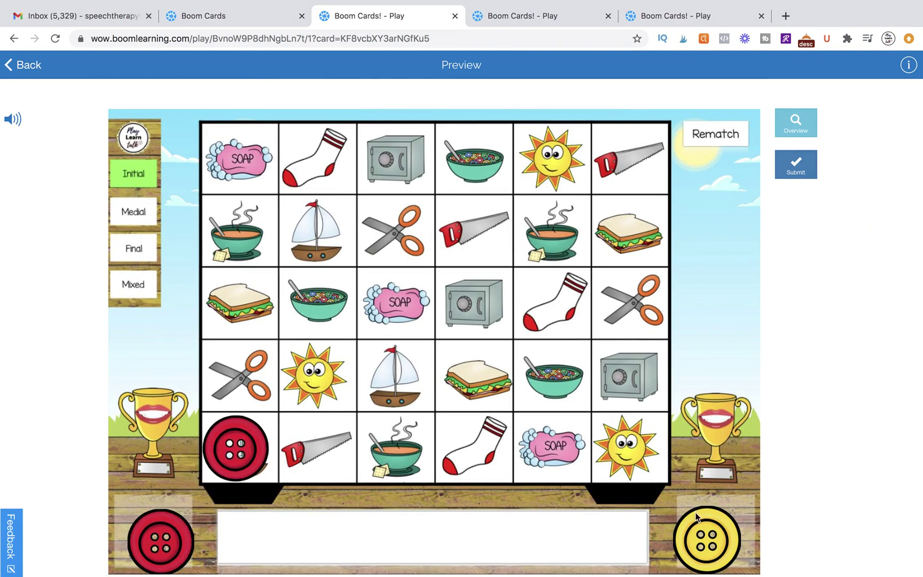
drag(697, 519, 398, 448)
drag(161, 539, 310, 377)
drag(707, 540, 560, 445)
drag(160, 540, 411, 373)
drag(737, 532, 505, 435)
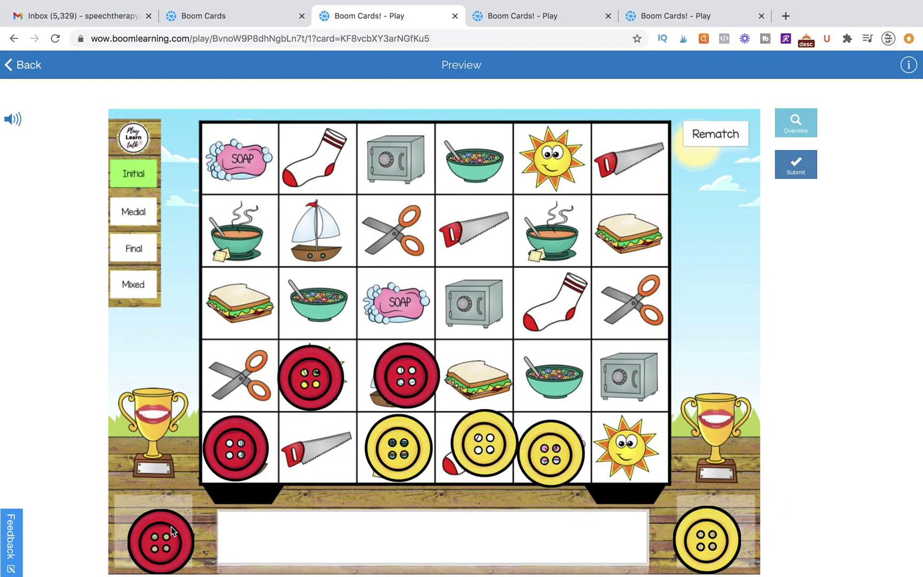
drag(171, 530, 326, 437)
drag(324, 366, 328, 366)
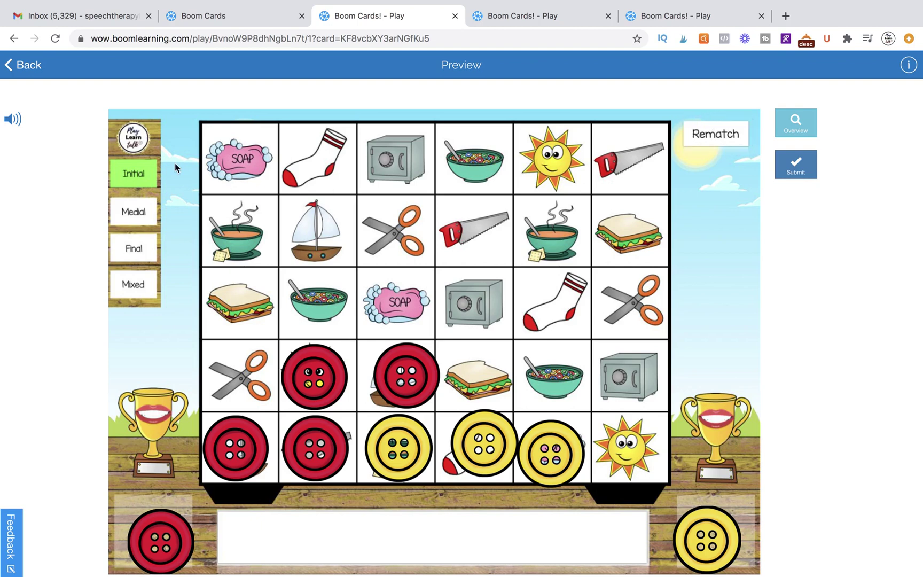
Reset to a fresh shuffled board twice with Rematch, then ask to leave the preview.
click(218, 35)
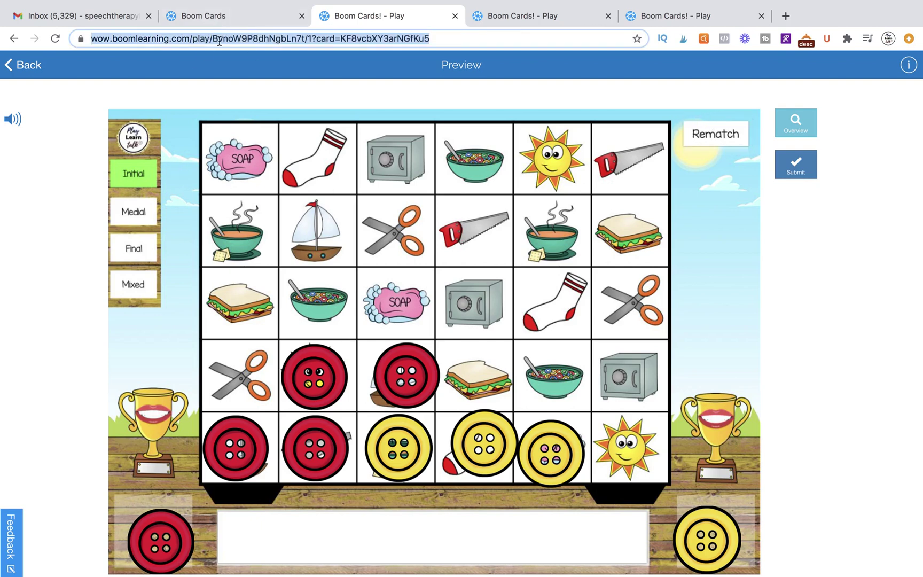
click(719, 140)
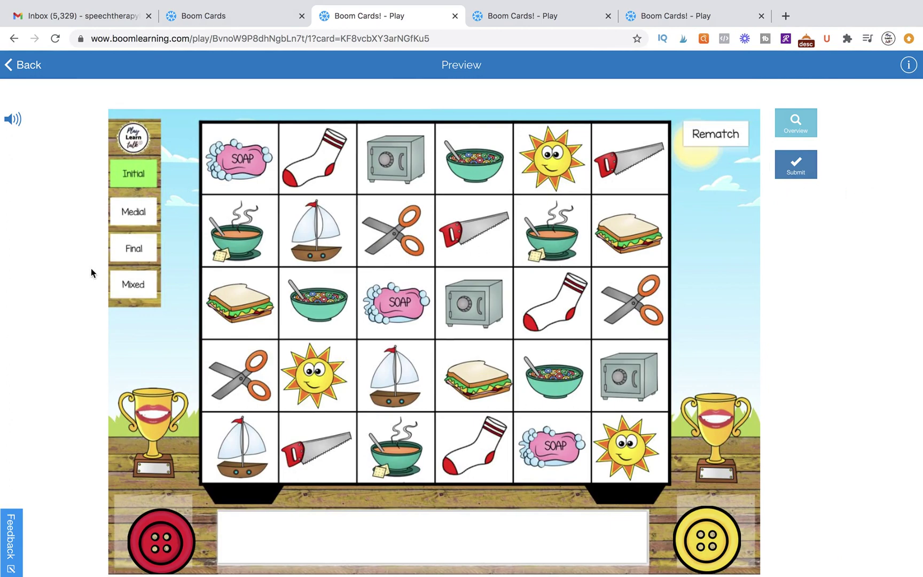
click(735, 140)
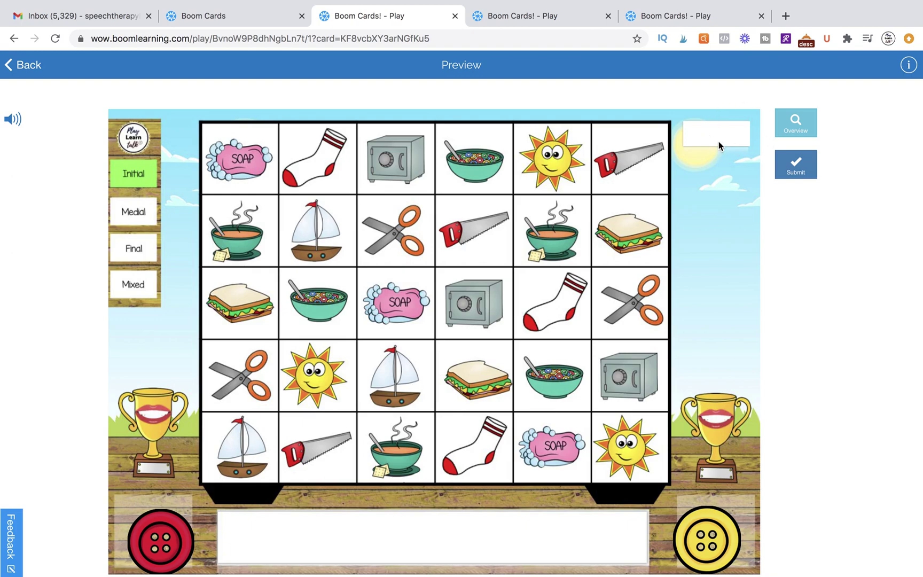
click(30, 69)
Confirm leaving the preview and open card 37, the game board card.
key(Return)
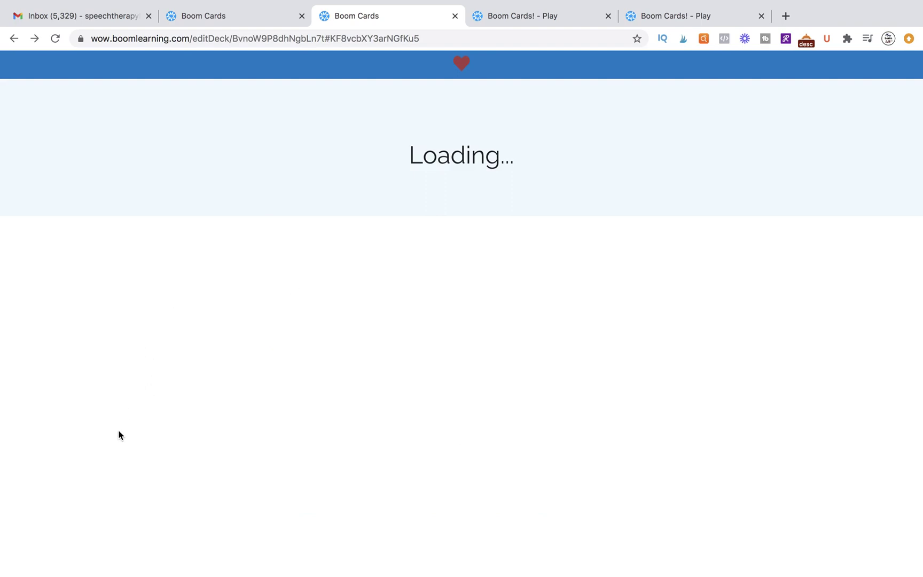
scroll(65, 494, down, 3)
scroll(65, 493, down, 20)
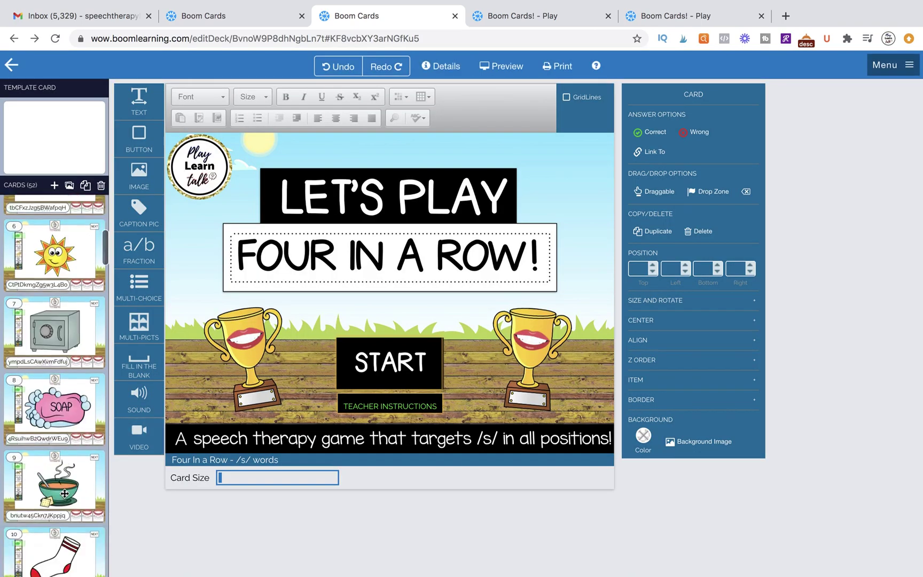
scroll(64, 493, down, 20)
scroll(64, 493, up, 6)
scroll(65, 494, down, 1)
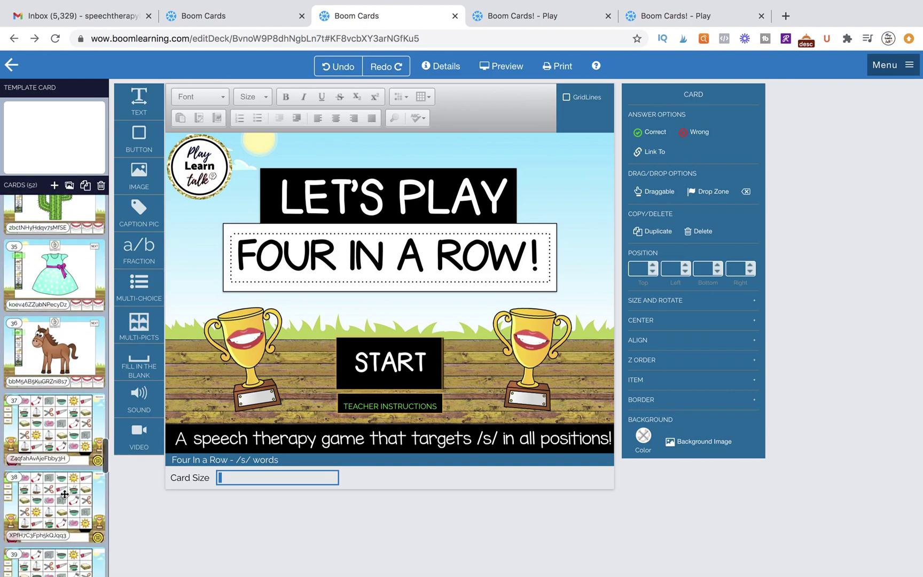
click(68, 415)
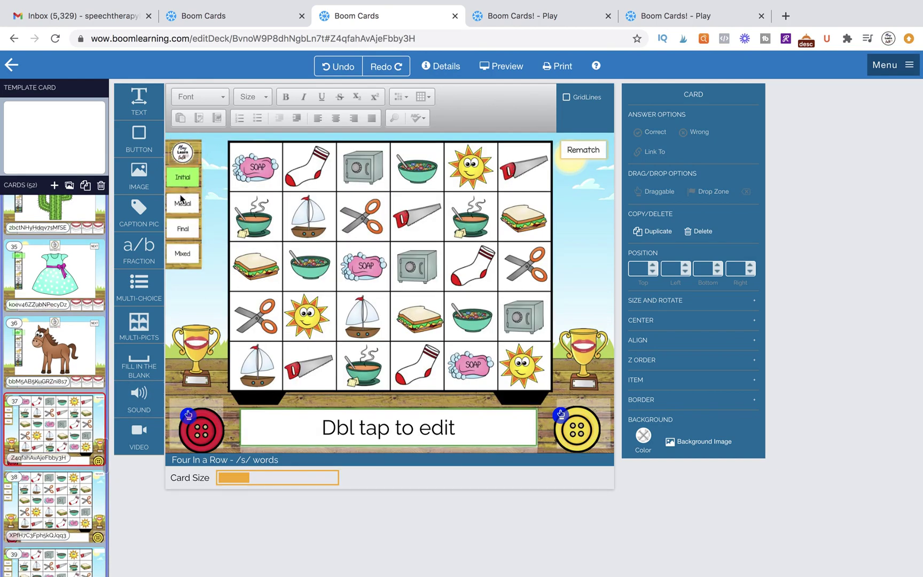
On card 37, select the transparent link box over Rematch, move it down and back.
click(411, 422)
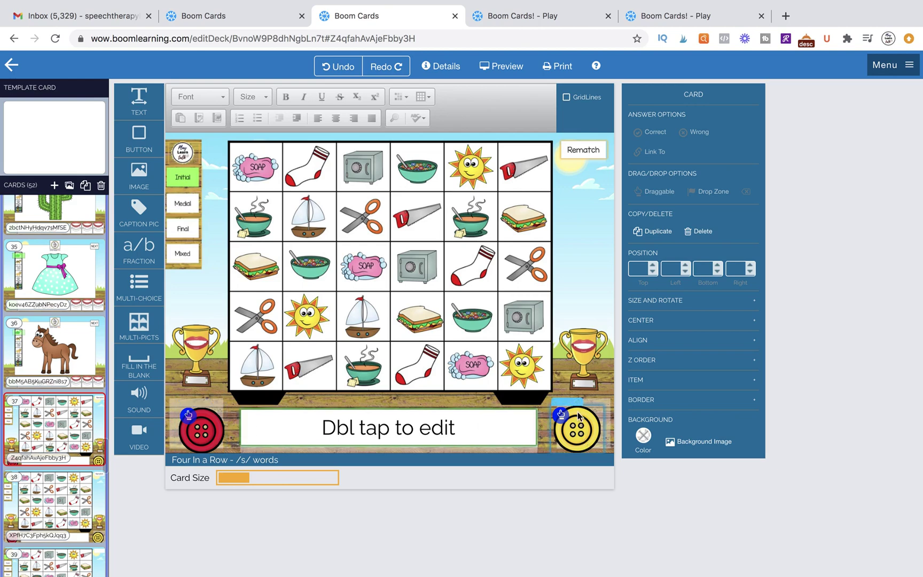
click(601, 148)
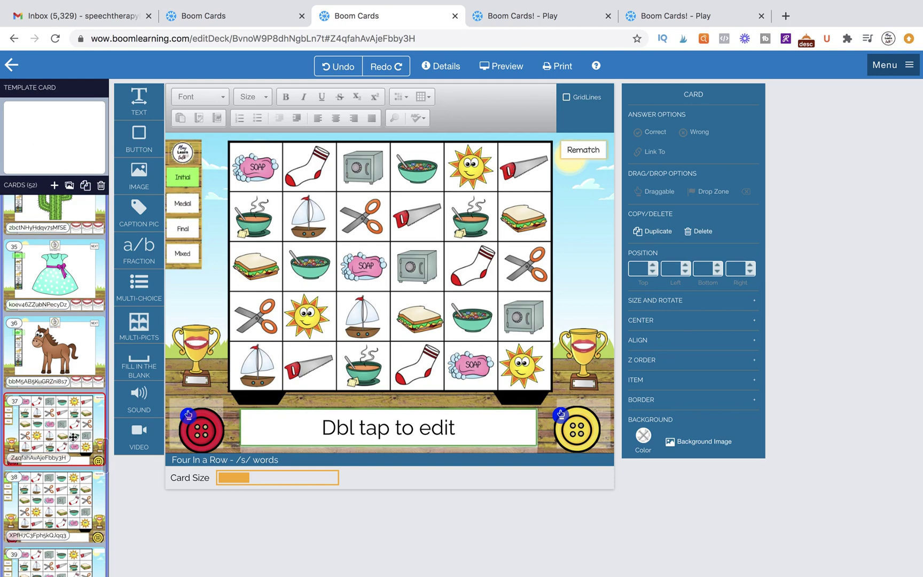
click(583, 153)
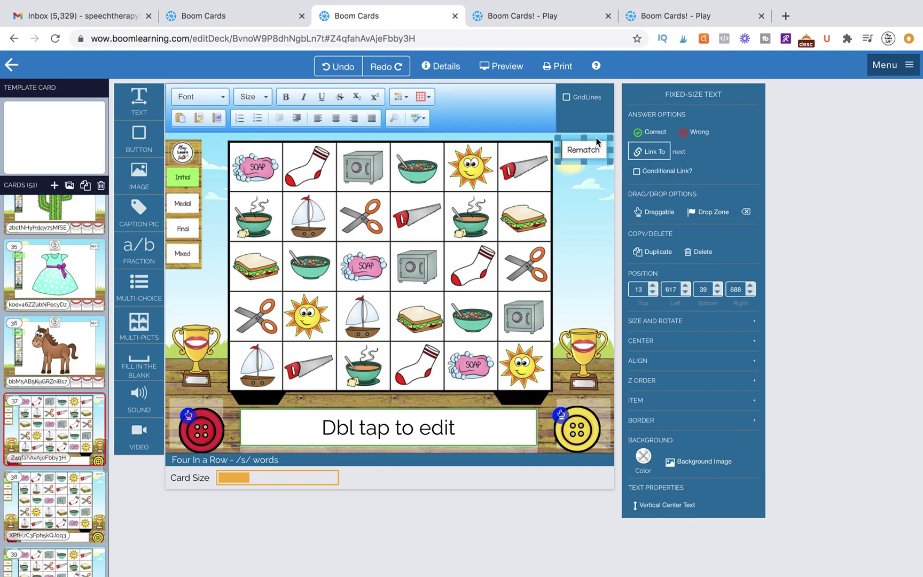
drag(592, 139, 594, 189)
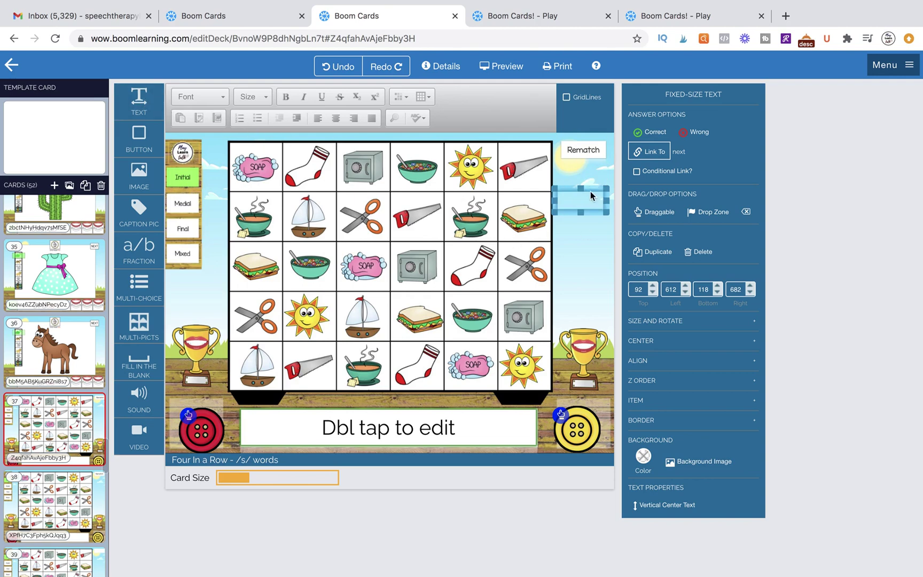
drag(592, 192, 596, 141)
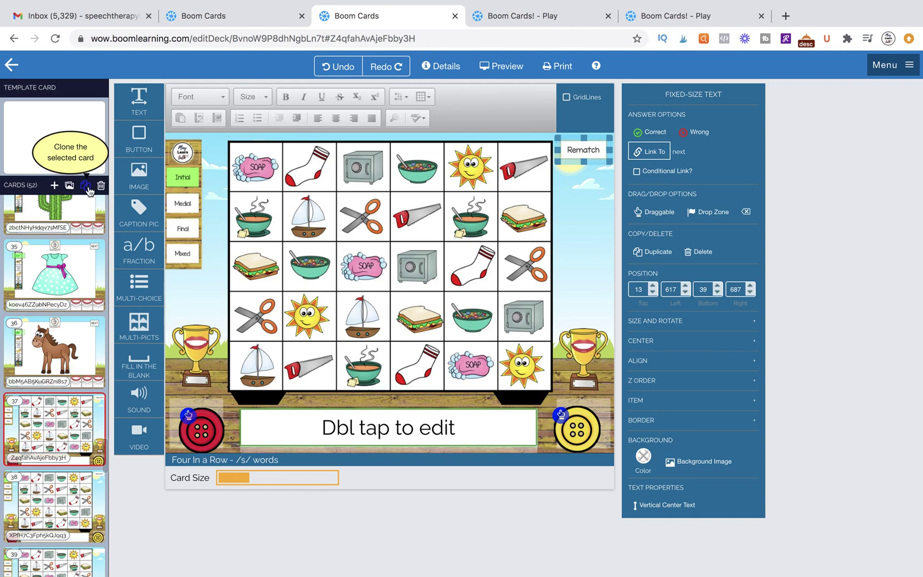
Check the link box over Rematch on cards 38 and 39.
scroll(60, 430, down, 1)
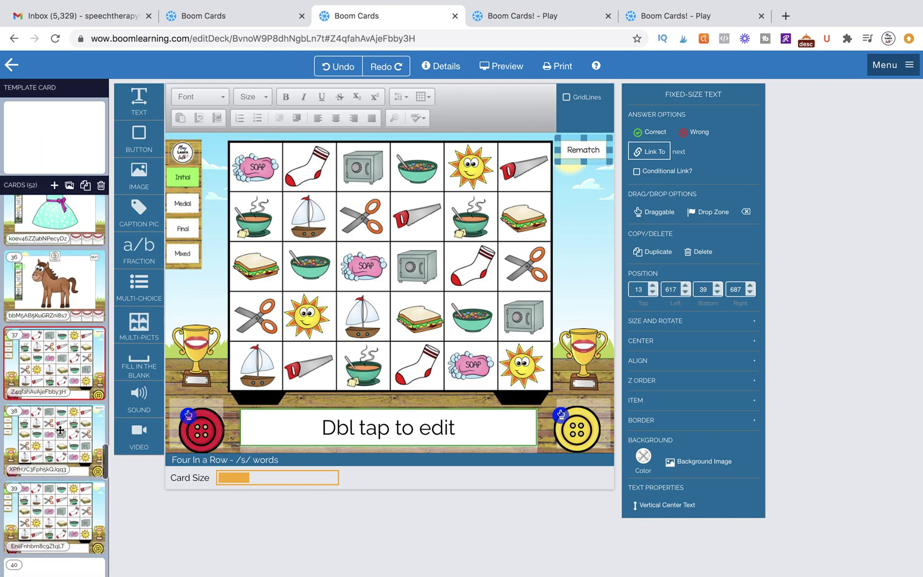
click(60, 430)
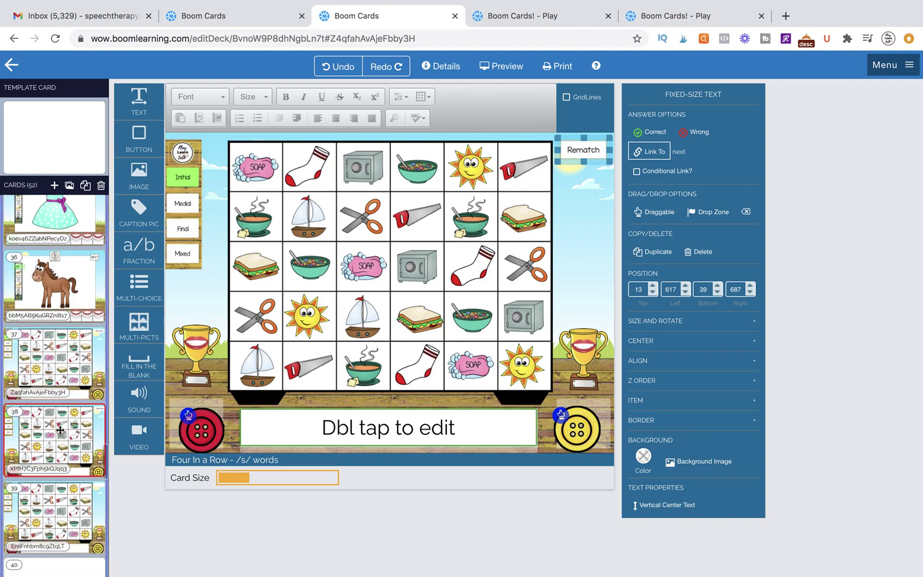
click(586, 151)
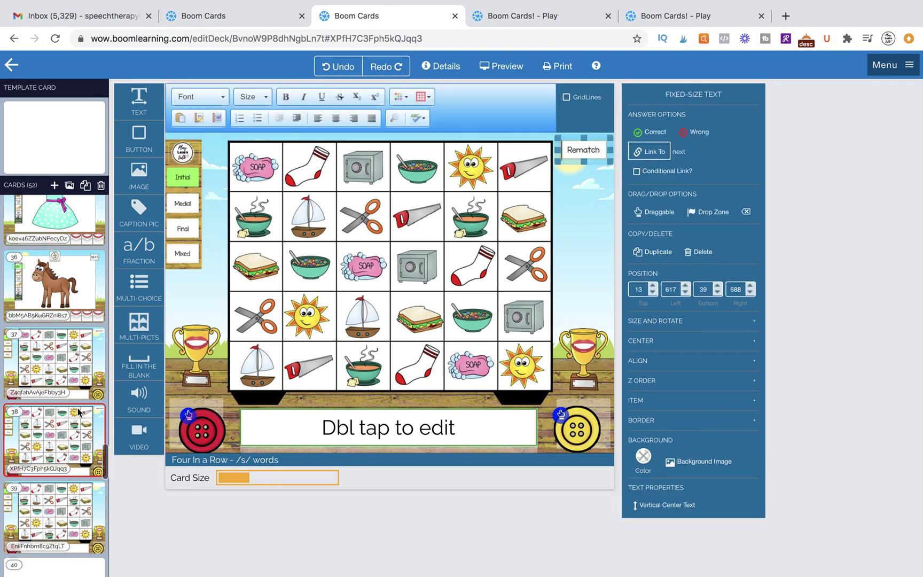
click(59, 518)
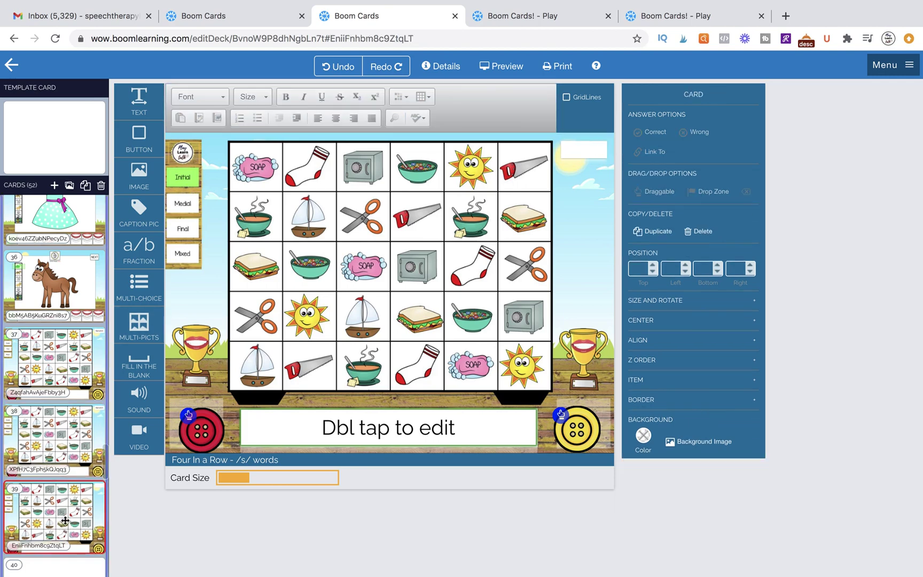
click(576, 155)
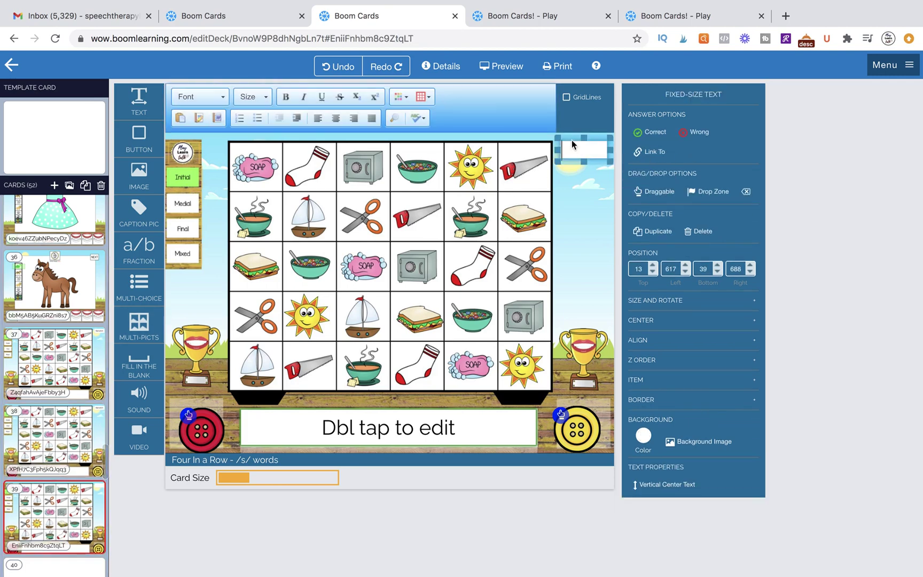
click(580, 170)
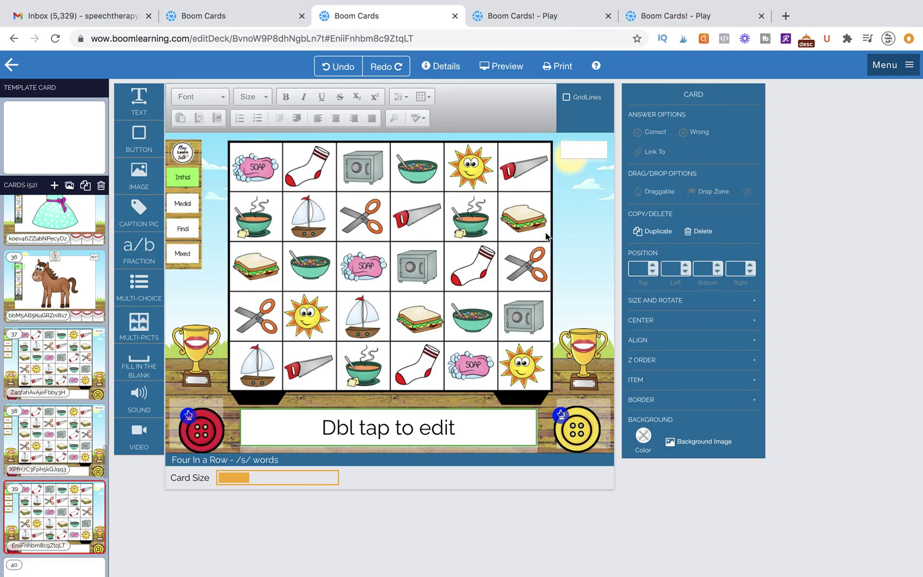
click(576, 160)
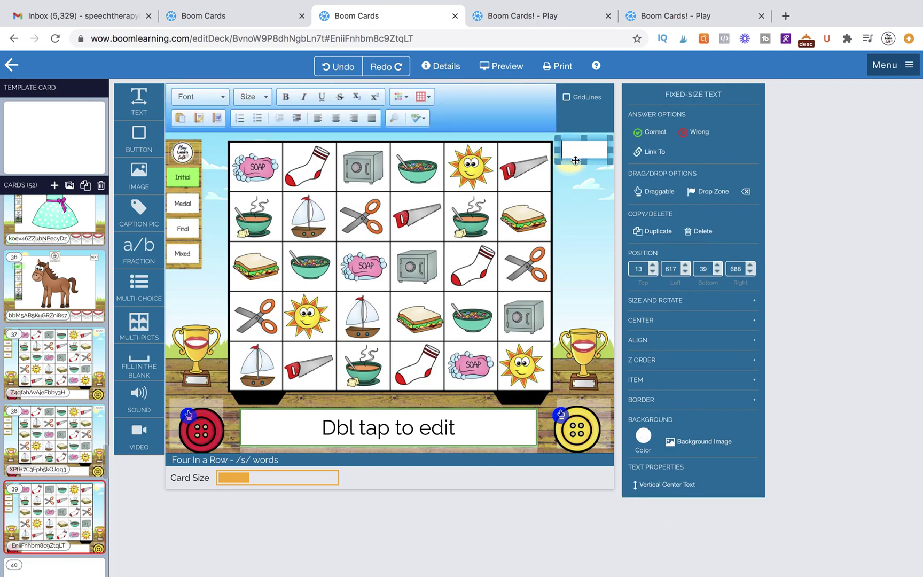
click(578, 187)
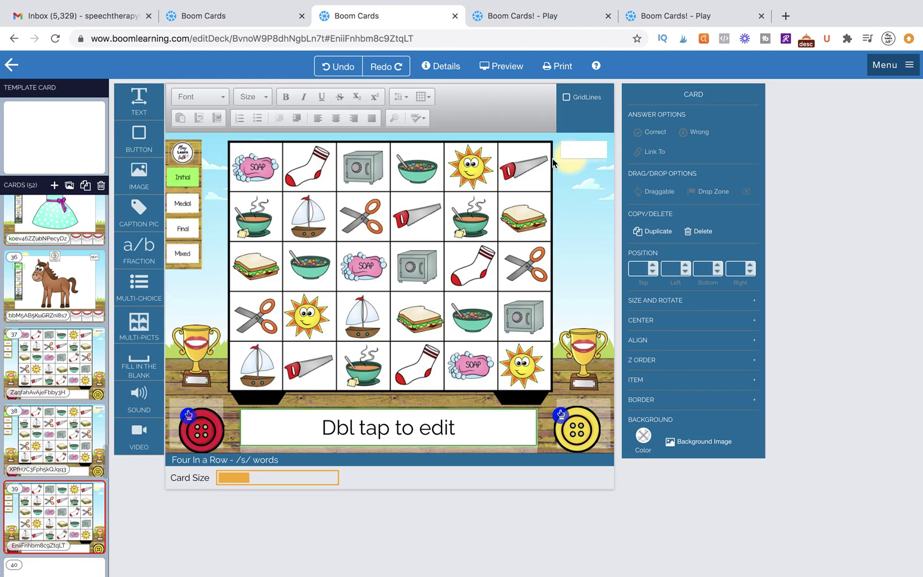
Start the Three in a Row demo, choose Play and reach its board, then view the beach-ball game.
click(536, 16)
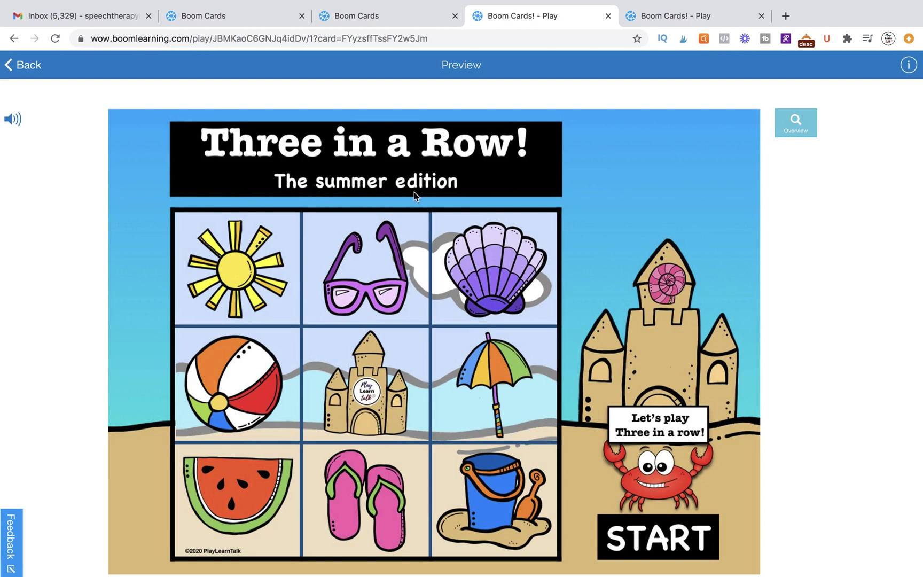
click(645, 520)
click(588, 215)
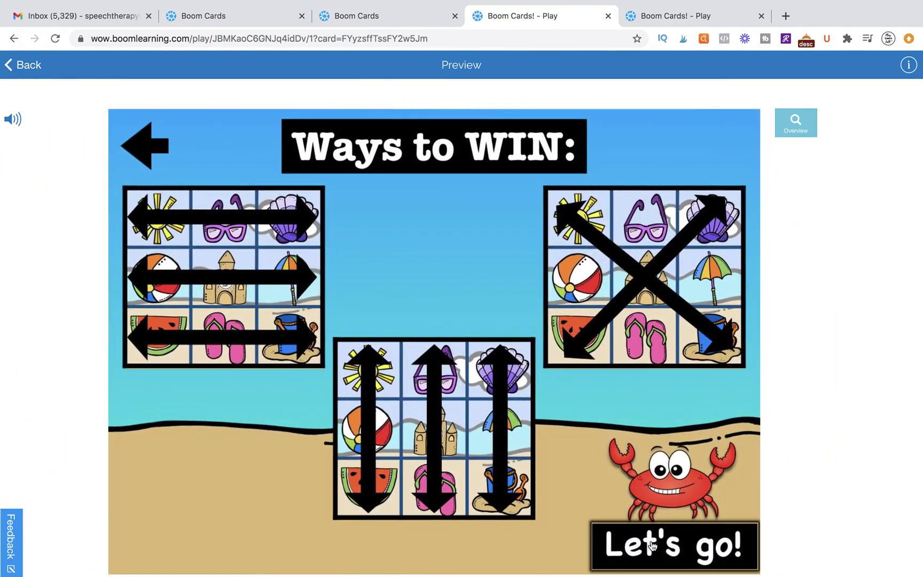
click(651, 541)
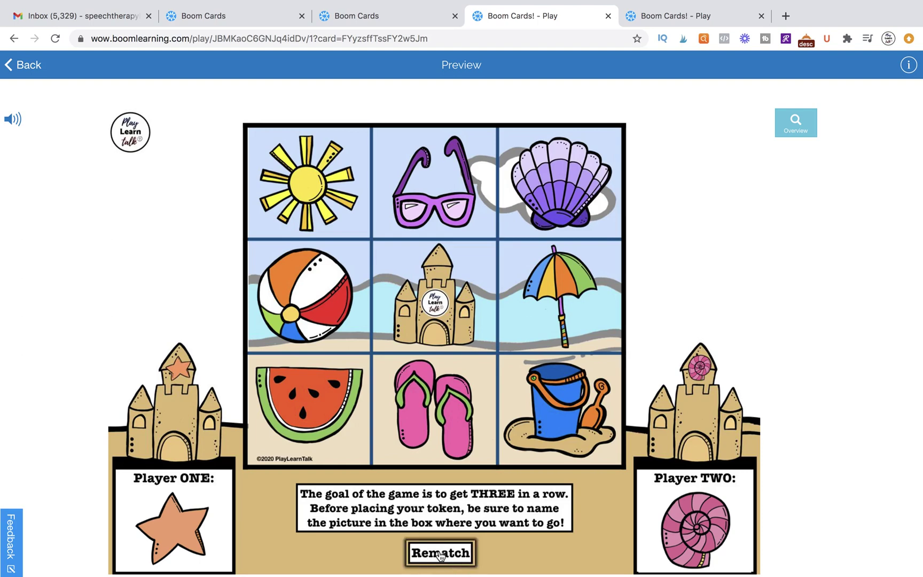
click(682, 18)
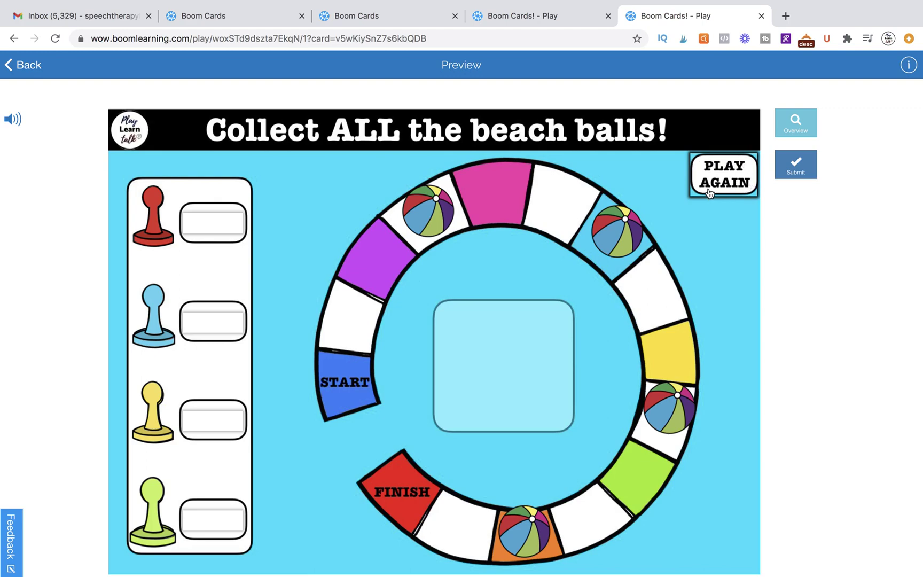
Restart the beach-ball game with PLAY AGAIN, returning to the Open-ended boardgames card.
click(124, 140)
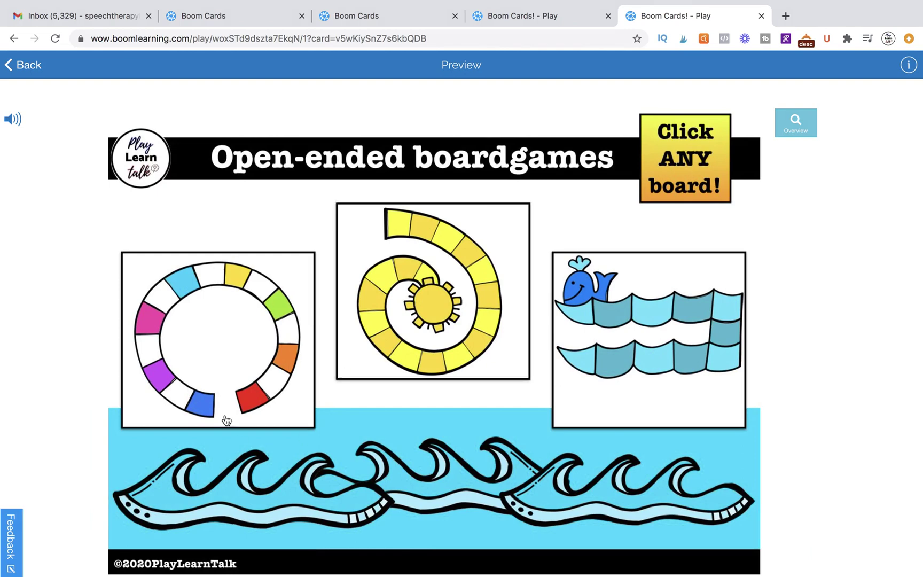